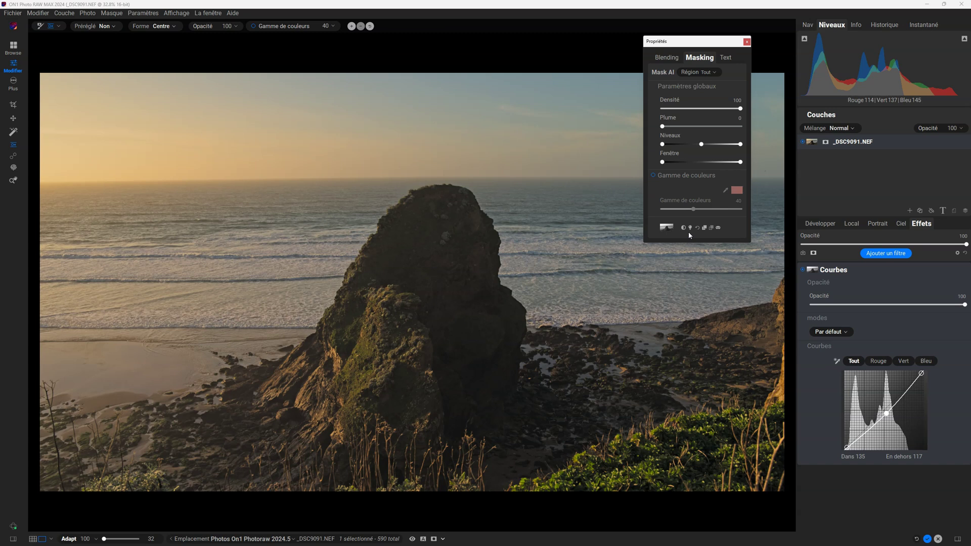
Step: Create a luminosity mask for the Courbes filter and move the curve's midtone point to input 167, output 121
{"action": "left_click", "coordinate": [688, 230]}
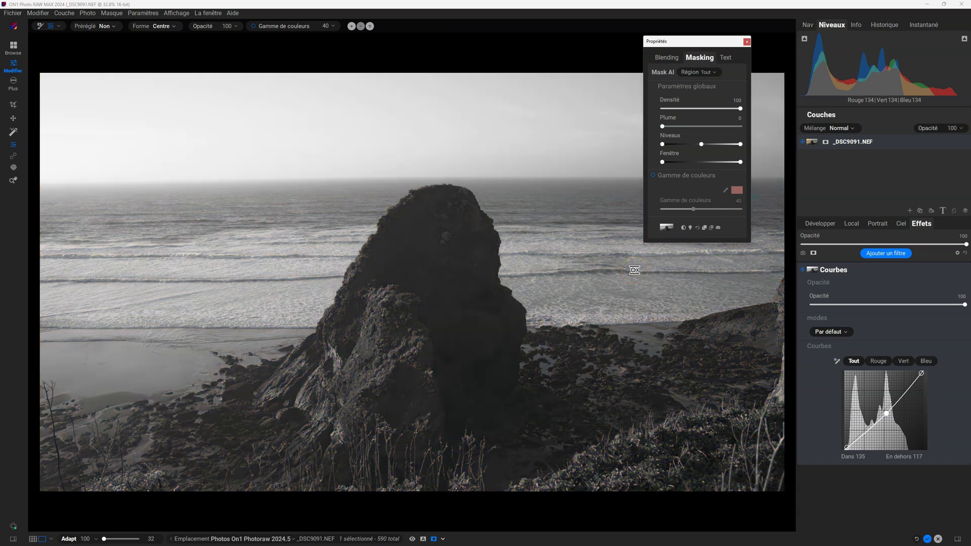
{"action": "key", "text": "m"}
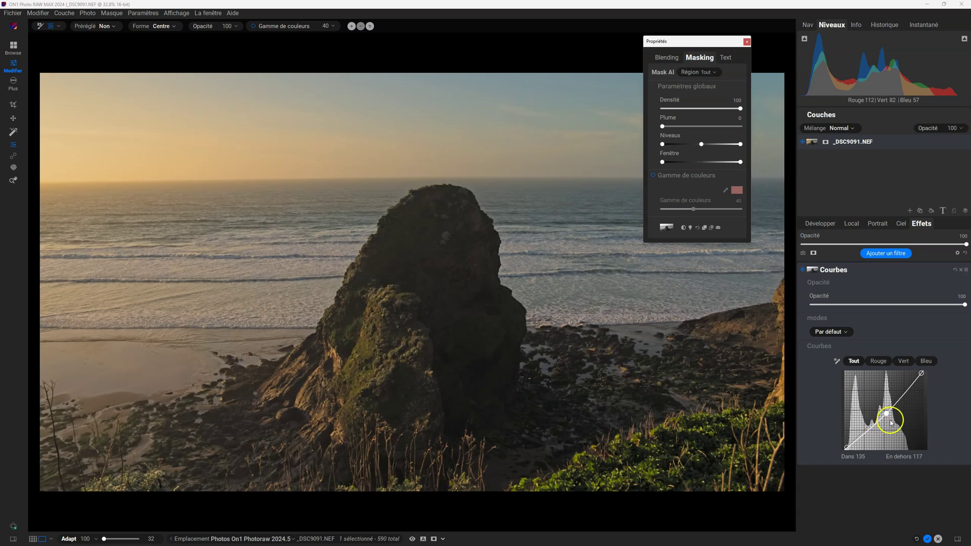
{"action": "mouse_move", "coordinate": [886, 413]}
{"action": "left_mouse_down"}
{"action": "mouse_move", "coordinate": [890, 403]}
{"action": "mouse_move", "coordinate": [896, 412]}
{"action": "left_mouse_up"}
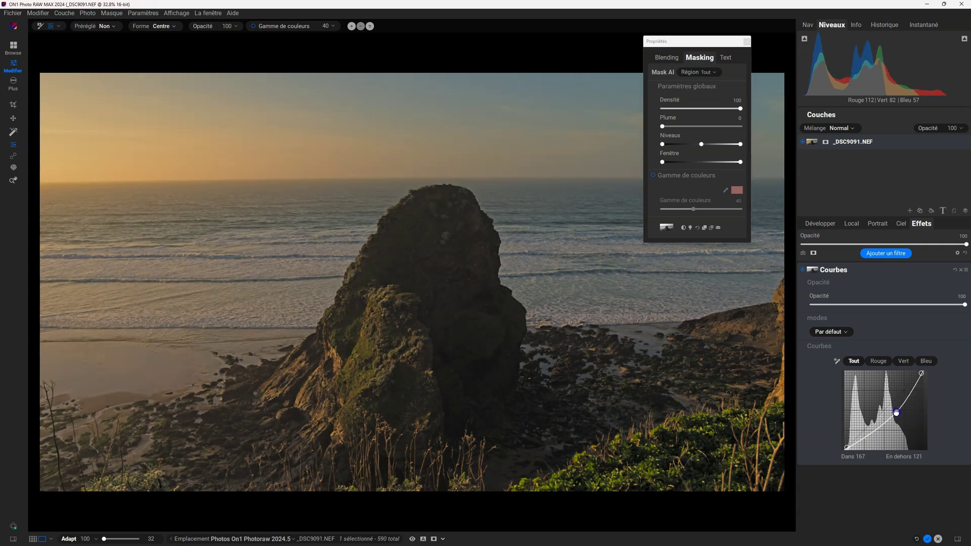
Step: Invert the luminosity mask to target the shadows and move the curve point to input 166, output 140
{"action": "left_click", "coordinate": [687, 227]}
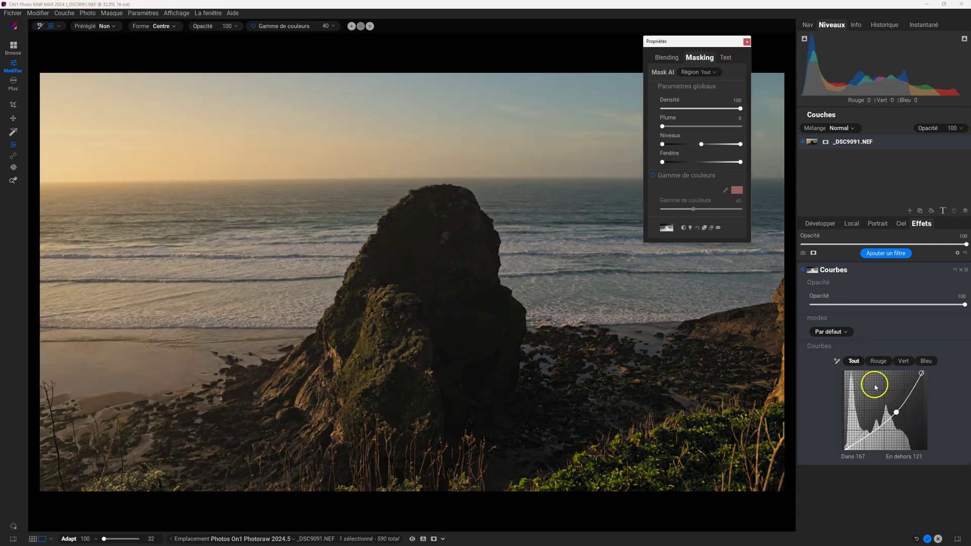
{"action": "key", "text": "ctrl+m"}
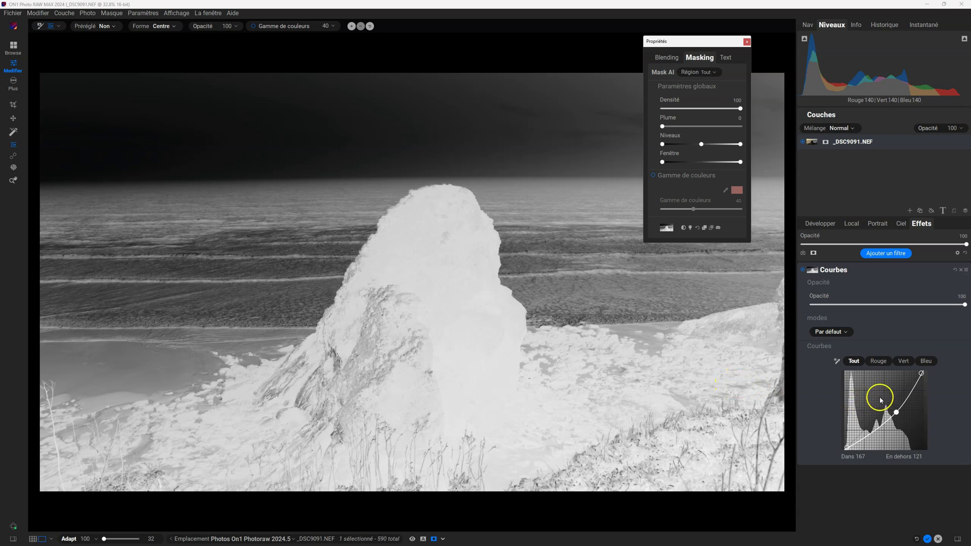
{"action": "left_click_drag", "start_coordinate": [896, 412], "coordinate": [887, 416]}
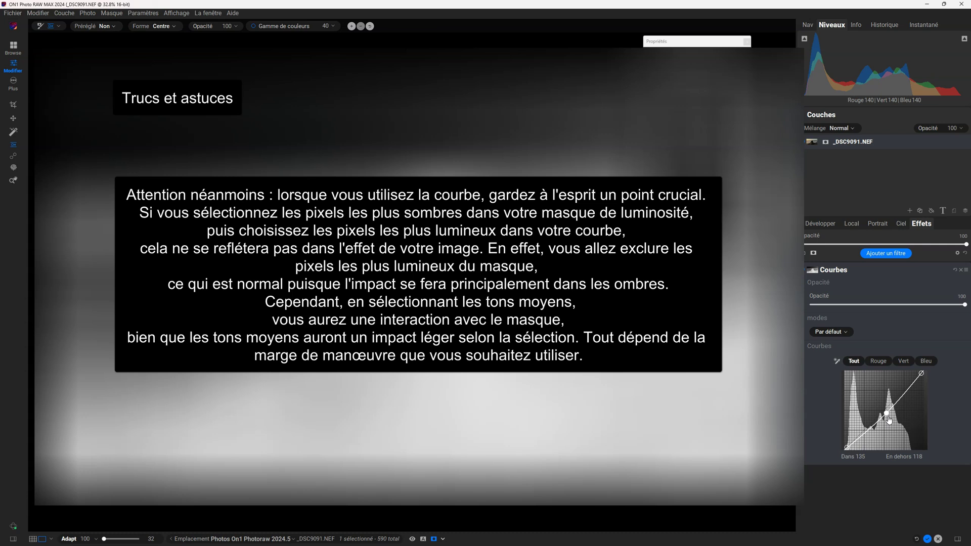
{"action": "mouse_move", "coordinate": [889, 419]}
{"action": "left_mouse_down"}
{"action": "mouse_move", "coordinate": [881, 408]}
{"action": "mouse_move", "coordinate": [892, 418]}
{"action": "mouse_move", "coordinate": [884, 407]}
{"action": "mouse_move", "coordinate": [891, 417]}
{"action": "mouse_move", "coordinate": [895, 406]}
{"action": "left_mouse_up"}
Step: Compare the normal and inverted versions of the luminosity mask, ending on the inverted one
{"action": "left_click", "coordinate": [668, 229]}
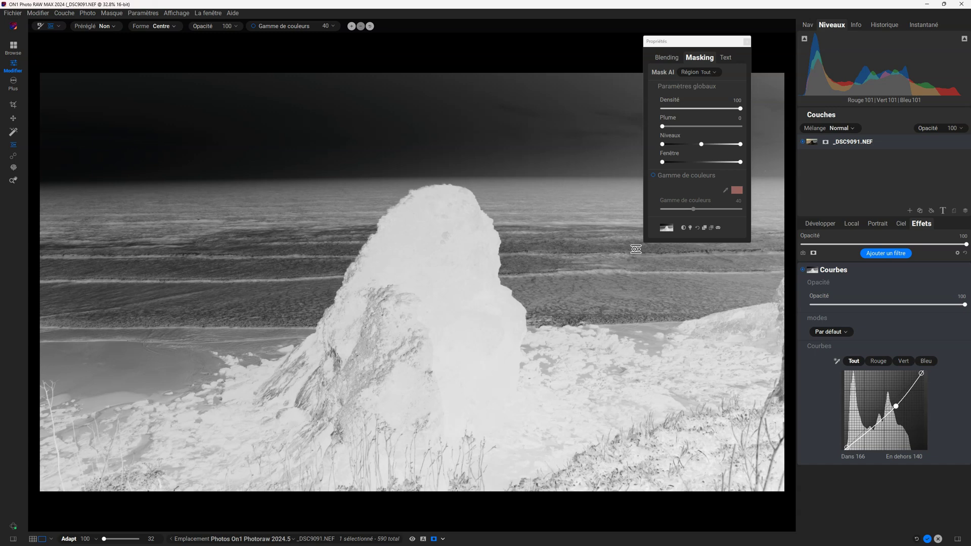
{"action": "left_click", "coordinate": [683, 228]}
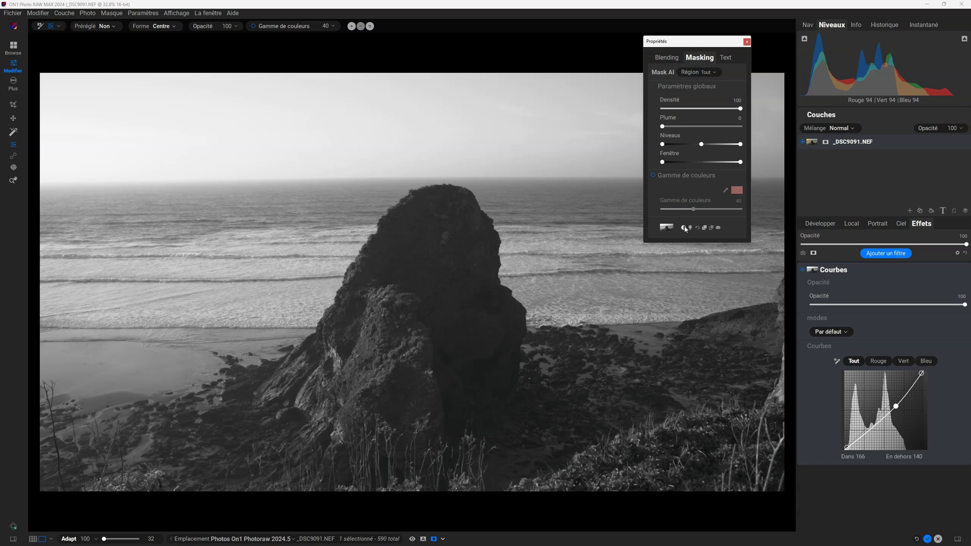
{"action": "left_click", "coordinate": [685, 228]}
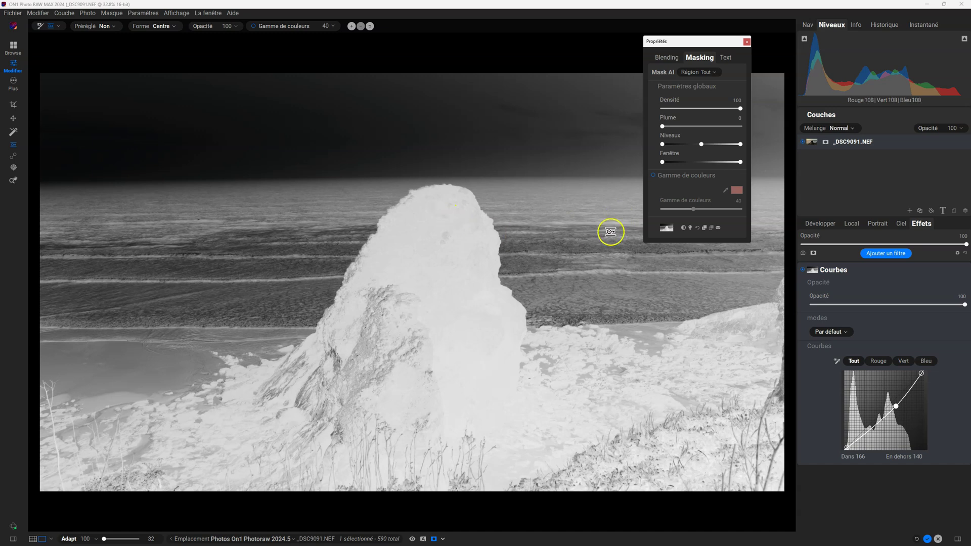
{"action": "left_click", "coordinate": [684, 228]}
{"action": "left_click", "coordinate": [685, 228]}
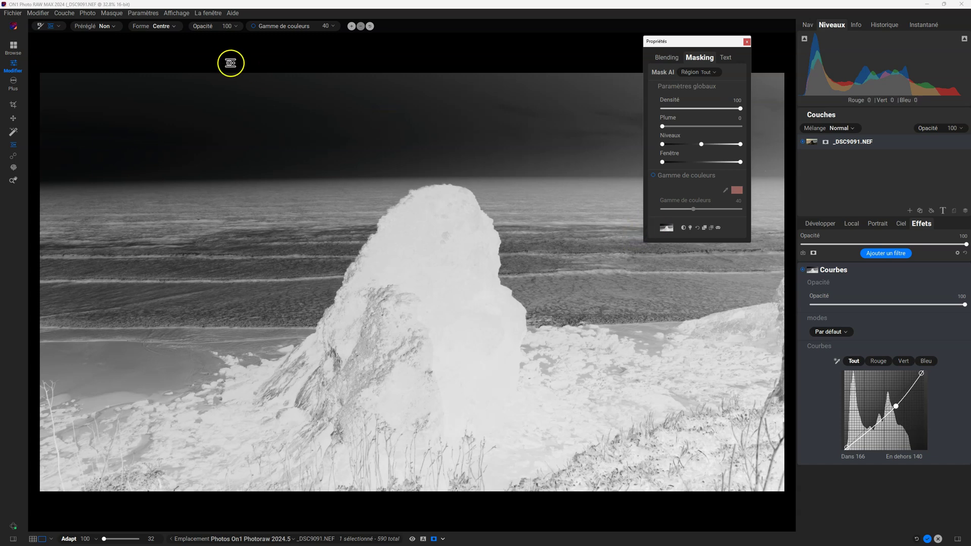
Step: Set the gradient shape to Bords and fit an elliptical mask tightly around the large rock
{"action": "left_click", "coordinate": [168, 28]}
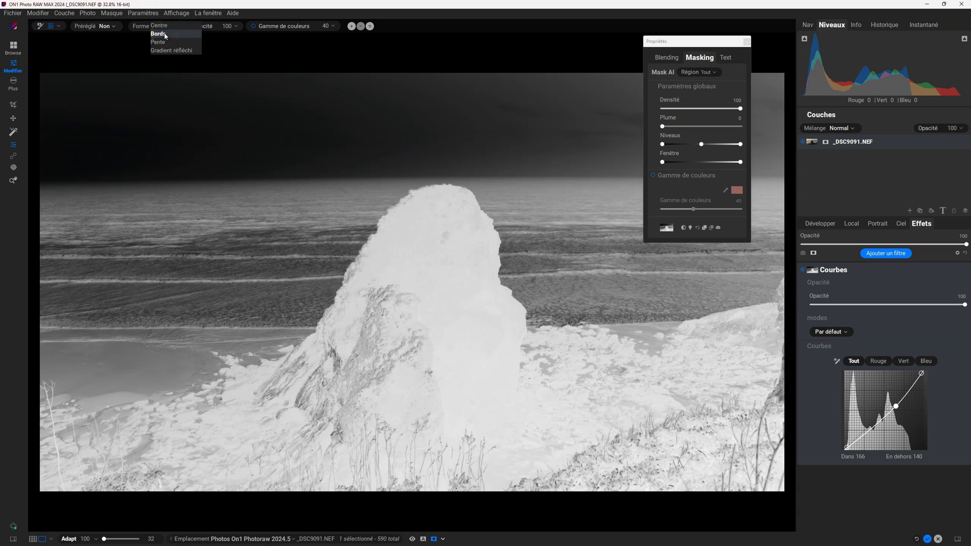
{"action": "left_click", "coordinate": [158, 34]}
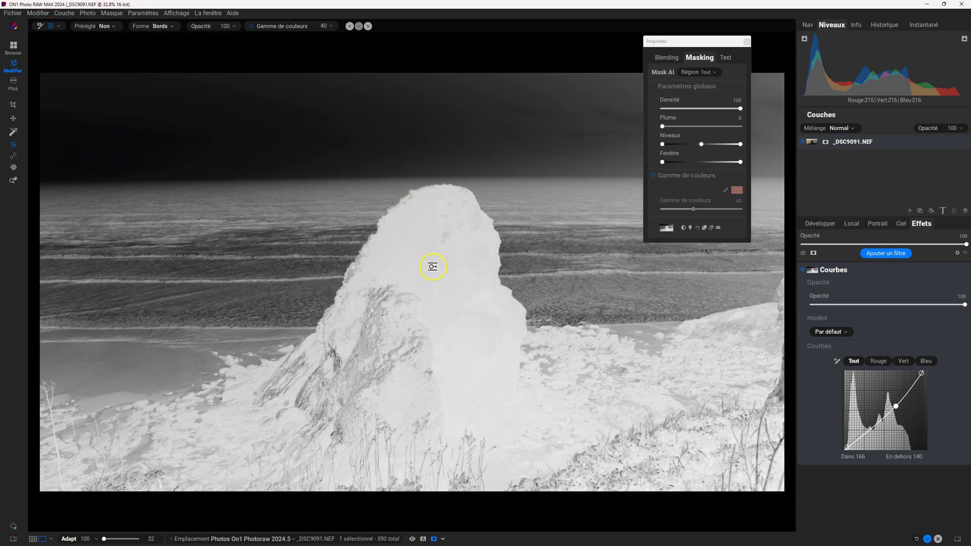
{"action": "left_click_drag", "start_coordinate": [418, 260], "coordinate": [427, 300]}
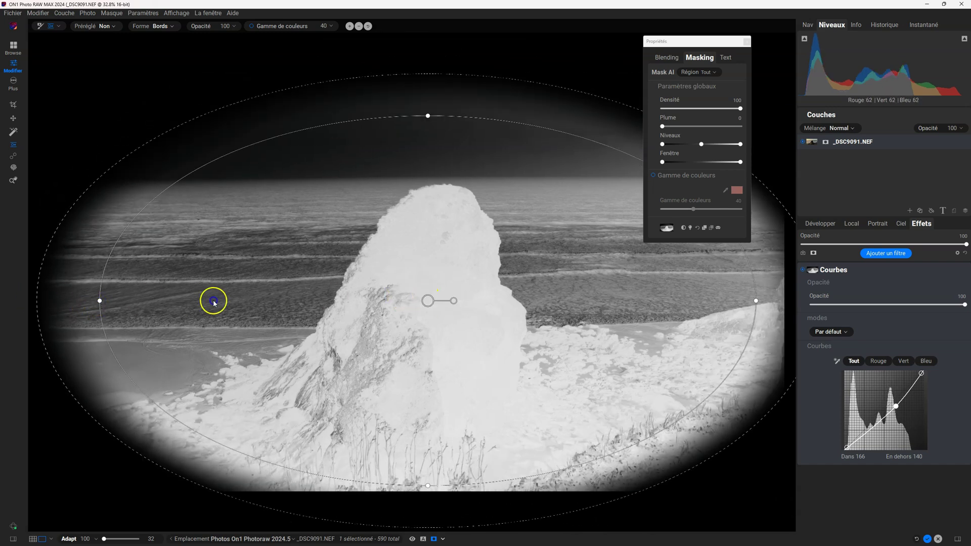
{"action": "left_click_drag", "start_coordinate": [99, 301], "coordinate": [305, 300]}
{"action": "left_click_drag", "start_coordinate": [428, 116], "coordinate": [430, 202]}
{"action": "left_click_drag", "start_coordinate": [429, 300], "coordinate": [430, 306]}
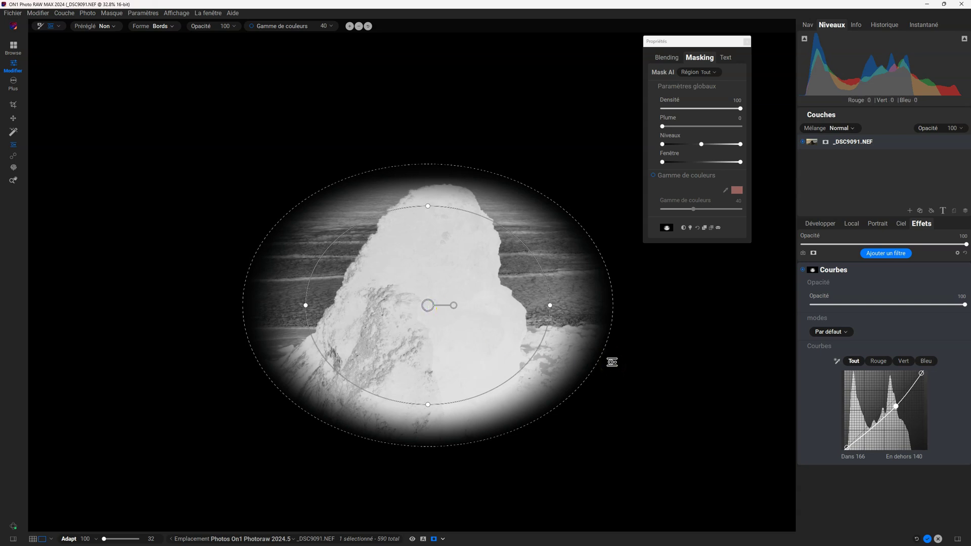
Step: Move the curve's control point to input 150, output 143 while viewing the photo without the mask
{"action": "key", "text": "ctrl+m"}
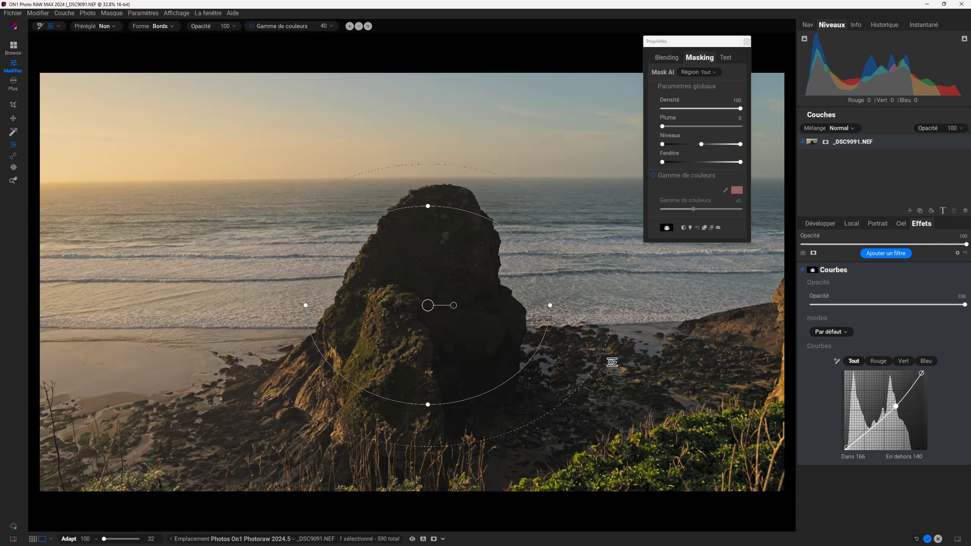
{"action": "mouse_move", "coordinate": [896, 407]}
{"action": "left_mouse_down"}
{"action": "mouse_move", "coordinate": [892, 399]}
{"action": "mouse_move", "coordinate": [895, 422]}
{"action": "mouse_move", "coordinate": [891, 405]}
{"action": "left_mouse_up"}
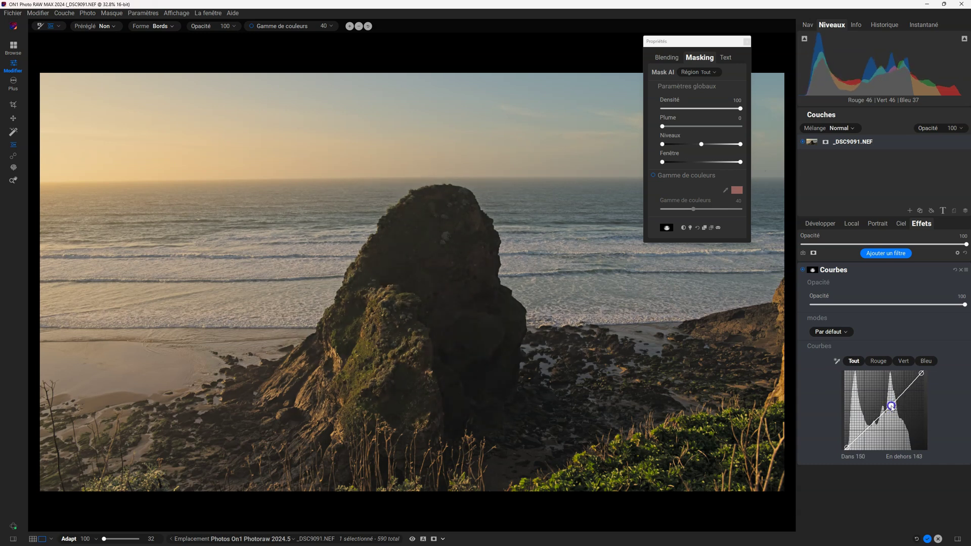
Step: Increase the mask's contrast with Niveaux so the sea around the rock drops out of the selection
{"action": "key", "text": "ctrl+m"}
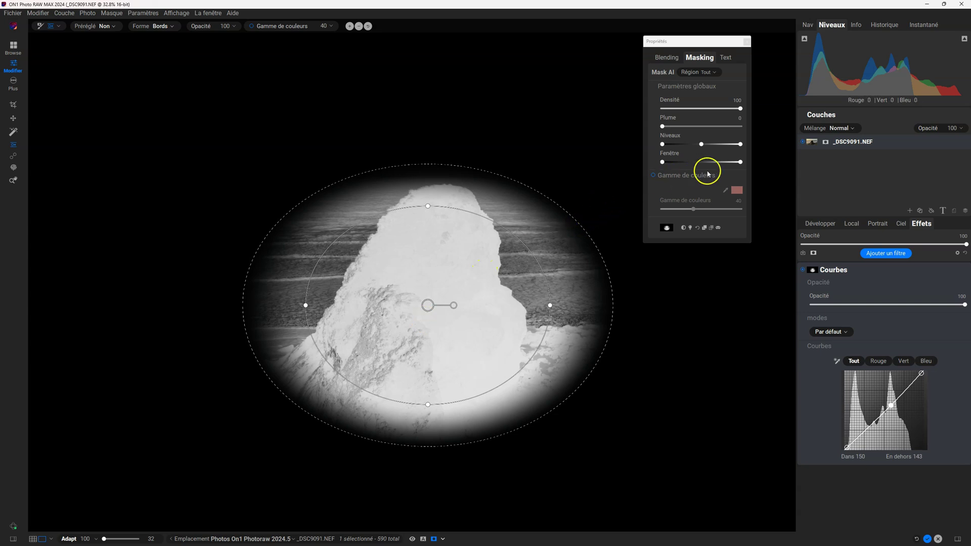
{"action": "left_click", "coordinate": [701, 145]}
{"action": "mouse_move", "coordinate": [701, 145]}
{"action": "left_mouse_down"}
{"action": "mouse_move", "coordinate": [662, 145]}
{"action": "mouse_move", "coordinate": [731, 145]}
{"action": "mouse_move", "coordinate": [684, 148]}
{"action": "mouse_move", "coordinate": [693, 149]}
{"action": "left_mouse_up"}
{"action": "left_click", "coordinate": [740, 145]}
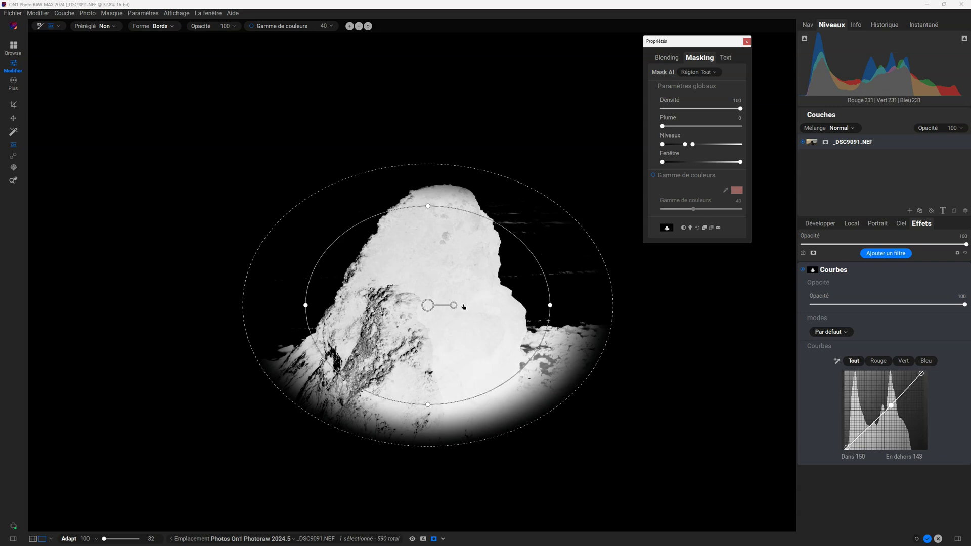
Step: Reset the Courbes filter's mask and create a fresh luminosity mask
{"action": "left_click", "coordinate": [698, 227]}
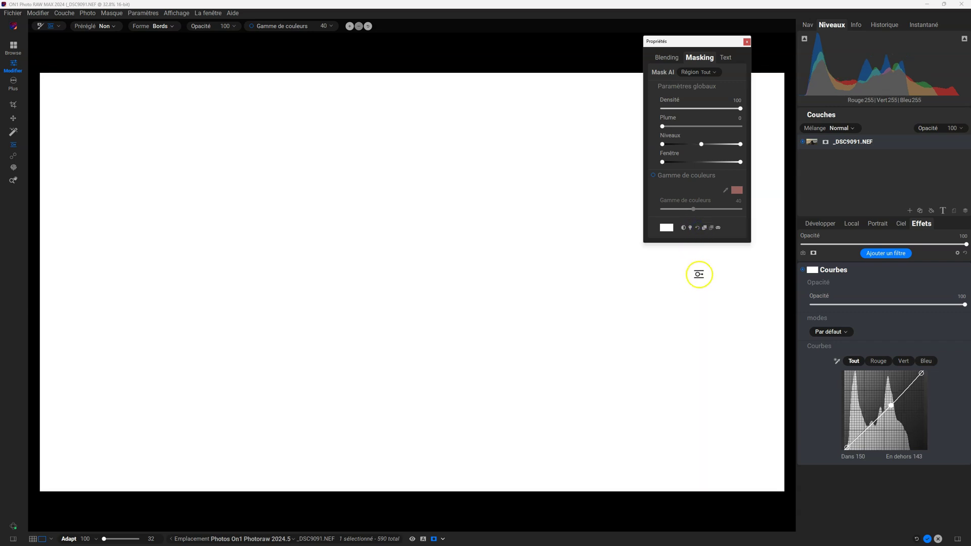
{"action": "left_click", "coordinate": [689, 228]}
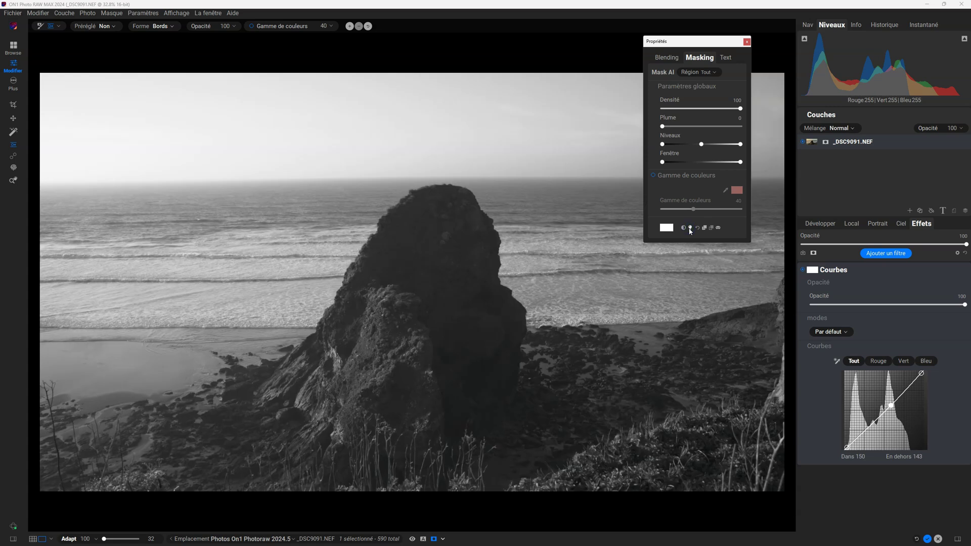
Step: Set the gradient shape to Pente and place a slightly tilted gradient centred on the upper part of the rock
{"action": "left_click", "coordinate": [159, 26]}
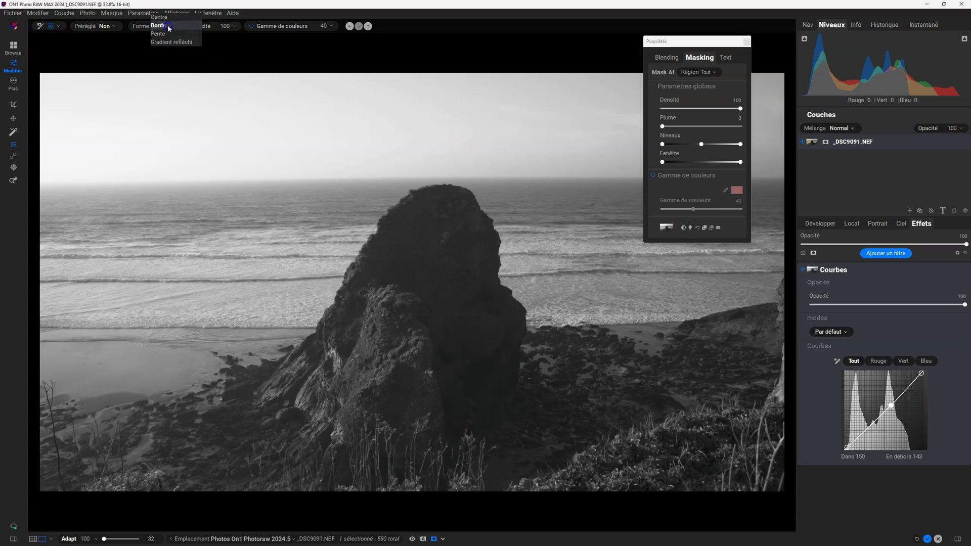
{"action": "left_click", "coordinate": [170, 34]}
{"action": "left_click_drag", "start_coordinate": [215, 171], "coordinate": [456, 234]}
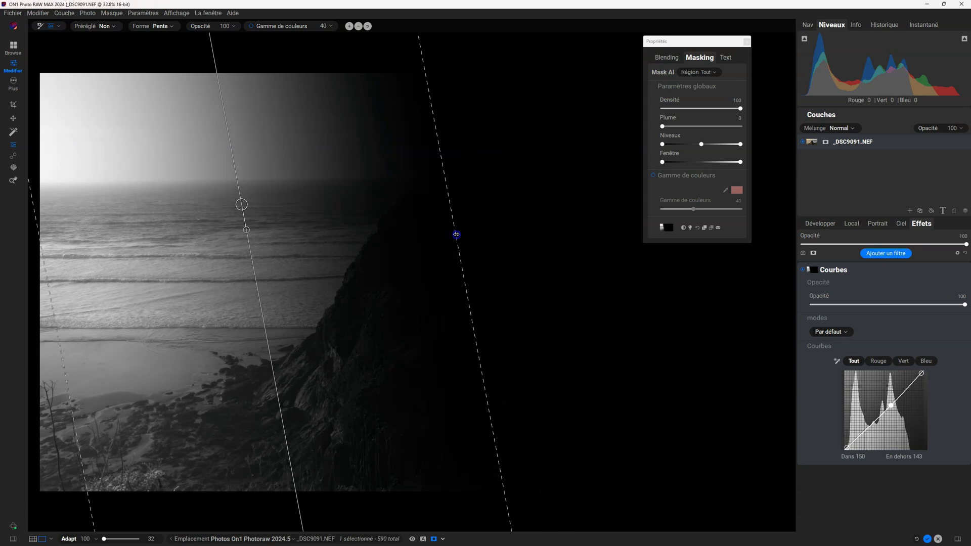
{"action": "left_click_drag", "start_coordinate": [242, 205], "coordinate": [430, 232]}
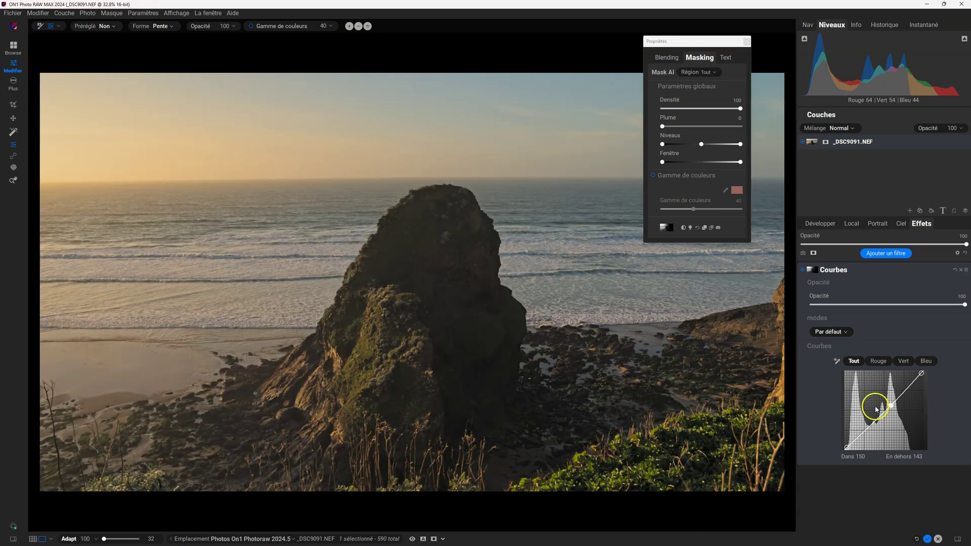
Step: Set the curve point to input 163, output 128 and rotate the gradient mask to nearly horizontal
{"action": "left_click_drag", "start_coordinate": [895, 412], "coordinate": [895, 410]}
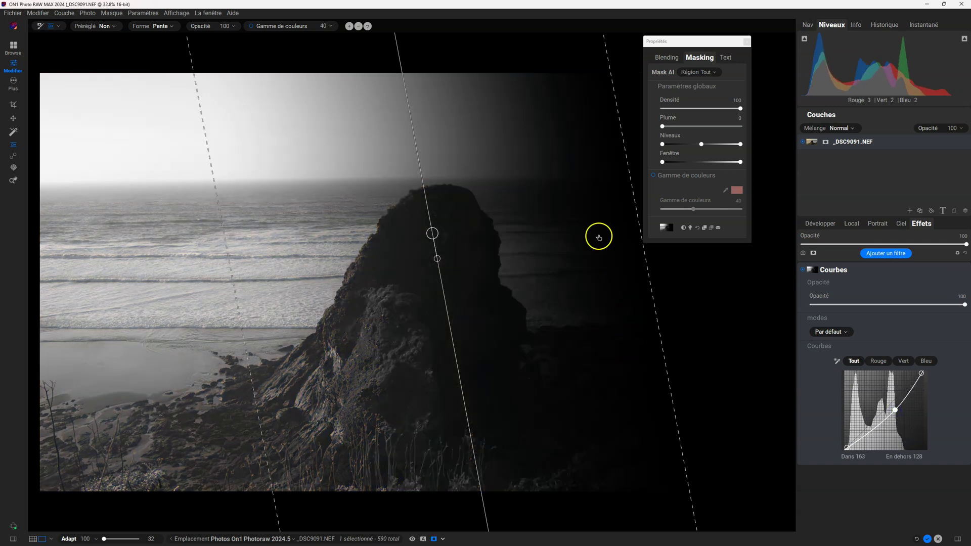
{"action": "left_click", "coordinate": [634, 339]}
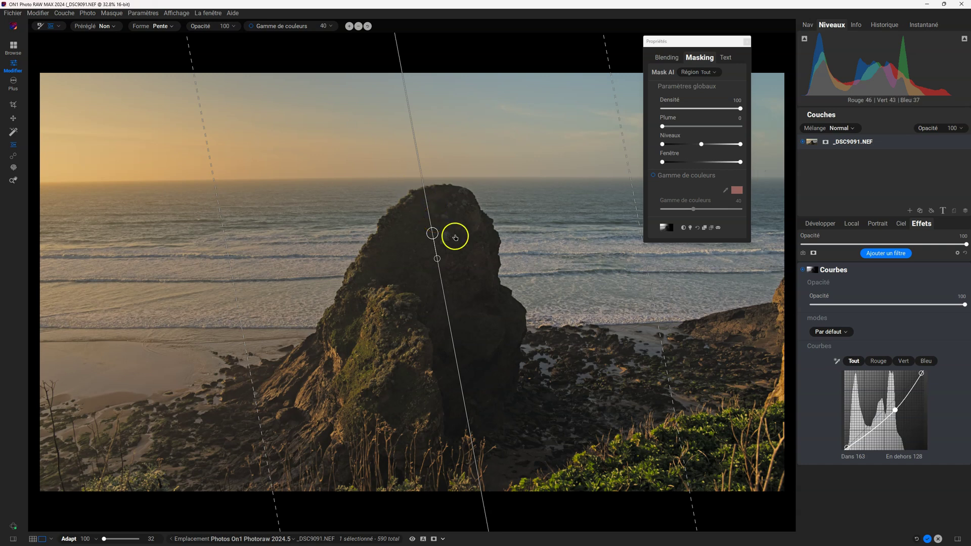
{"action": "left_click_drag", "start_coordinate": [436, 258], "coordinate": [479, 224]}
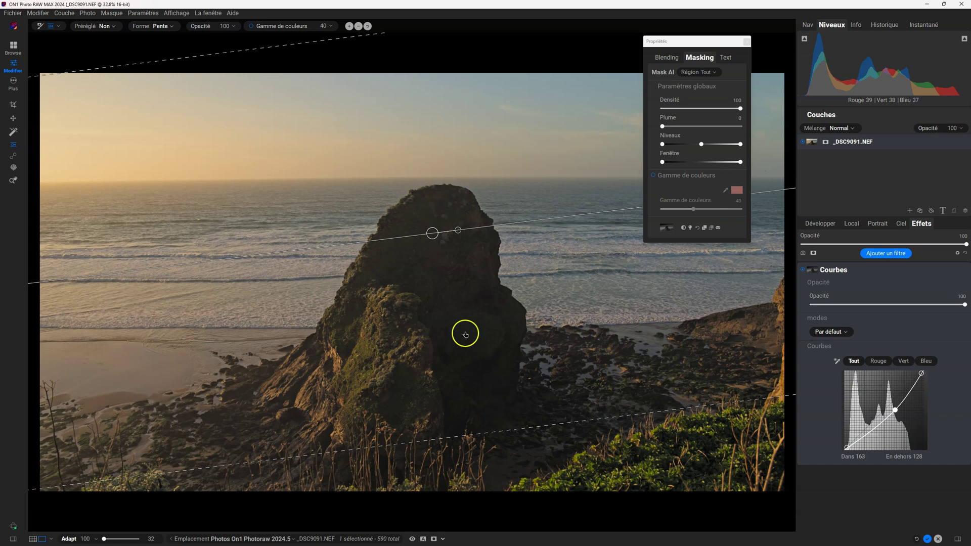
Step: Reset the mask, then add a horizontal Pente gradient across the rock's top with Gamme de couleurs enabled
{"action": "left_click", "coordinate": [697, 228]}
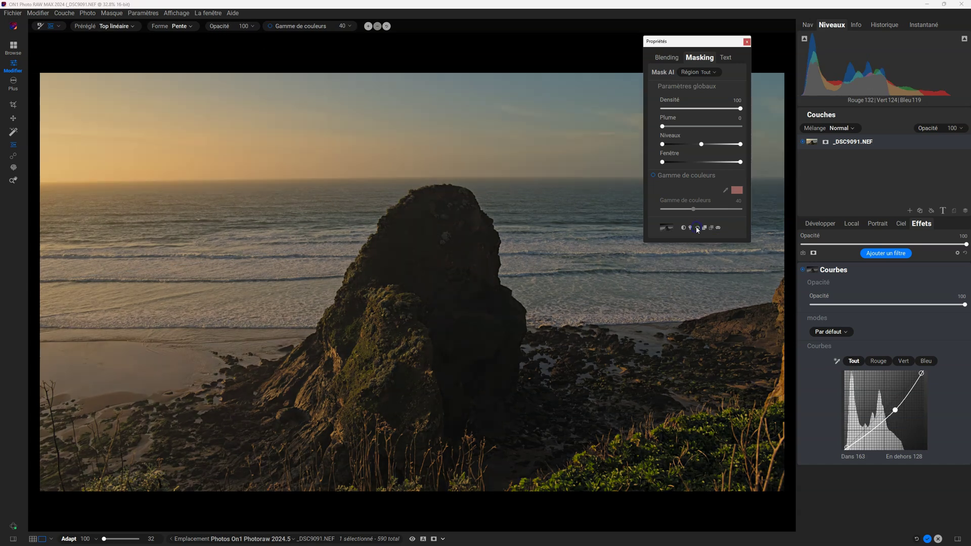
{"action": "left_click_drag", "start_coordinate": [357, 147], "coordinate": [415, 226]}
{"action": "left_click", "coordinate": [251, 26]}
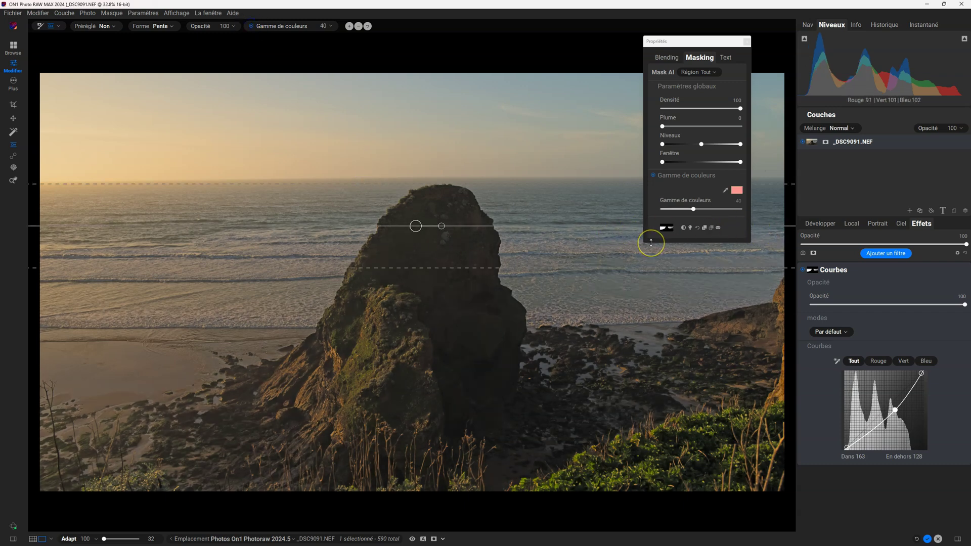
Step: Move the gradient's centre lower onto the dark rock and reduce Gamme de couleurs to 7
{"action": "key", "text": "ctrl+m"}
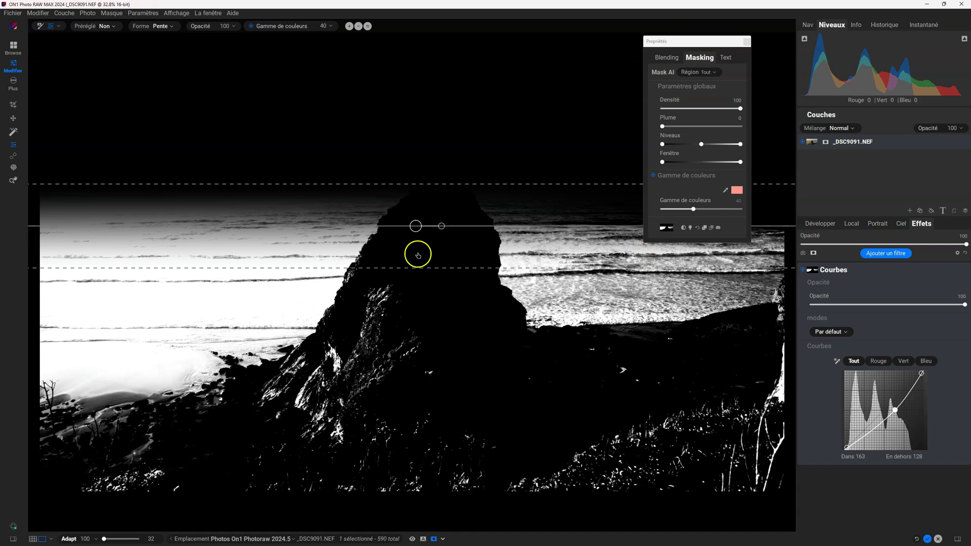
{"action": "left_click_drag", "start_coordinate": [415, 226], "coordinate": [417, 268]}
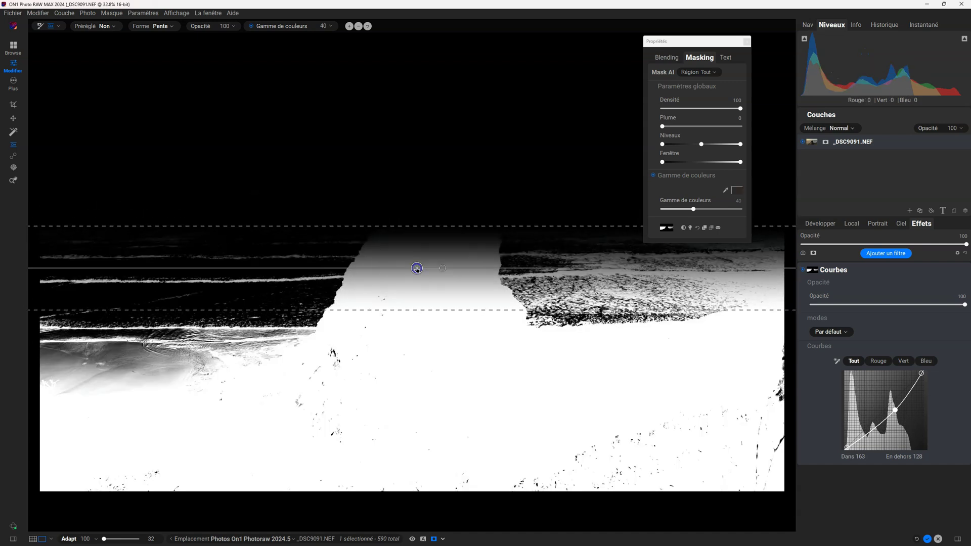
{"action": "key", "text": "ctrl+m"}
{"action": "key", "text": "ctrl+m"}
{"action": "left_click_drag", "start_coordinate": [693, 209], "coordinate": [667, 209]}
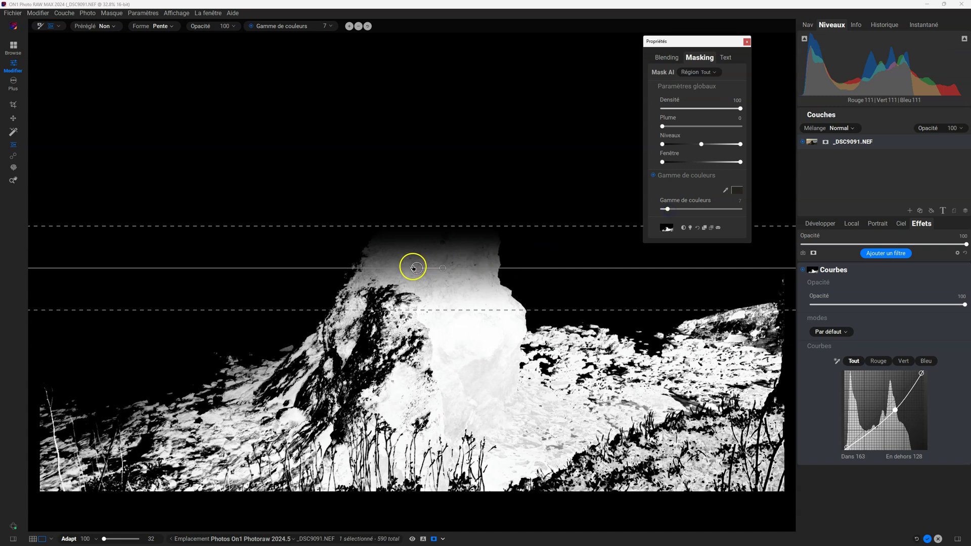
Step: Reposition the gradient's centre over the rock to resample its colour, checking the mask and the photo
{"action": "mouse_move", "coordinate": [417, 268]}
{"action": "left_mouse_down"}
{"action": "mouse_move", "coordinate": [416, 54]}
{"action": "mouse_move", "coordinate": [427, 255]}
{"action": "left_mouse_up"}
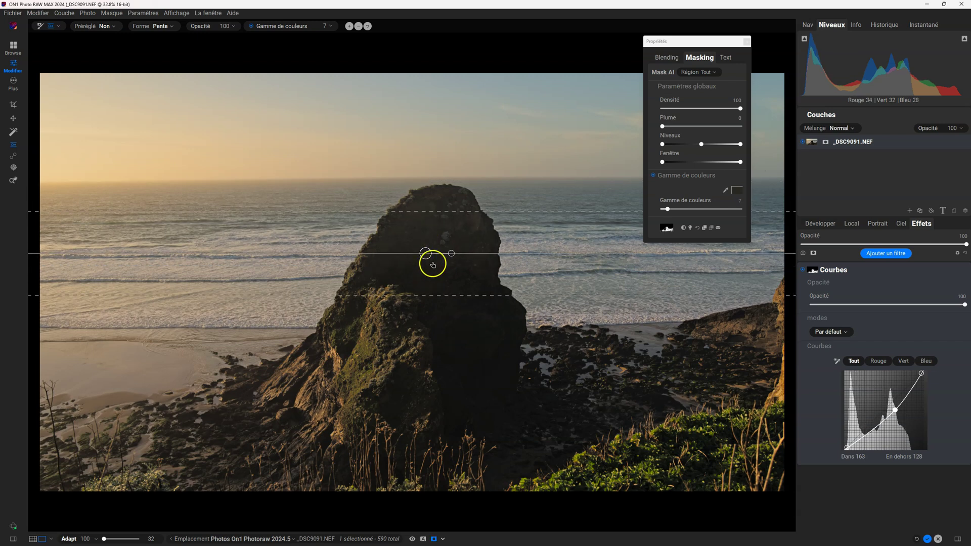
{"action": "key", "text": "ctrl+m"}
{"action": "left_click_drag", "start_coordinate": [425, 254], "coordinate": [402, 269]}
{"action": "key", "text": "ctrl+m"}
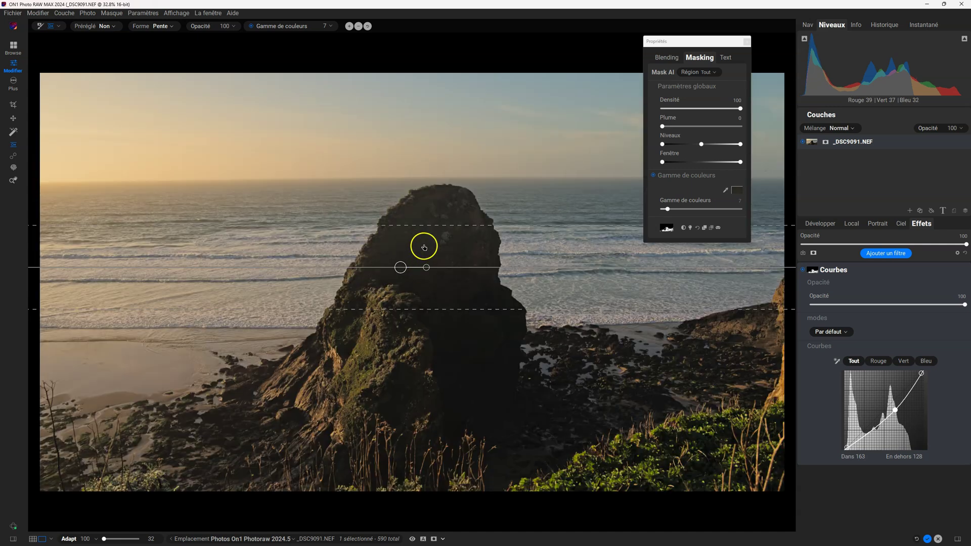
Step: Replace the Pente gradient with a Gradient réfléchi centred on the middle of the rock and show the mask in black and white
{"action": "left_click", "coordinate": [358, 26]}
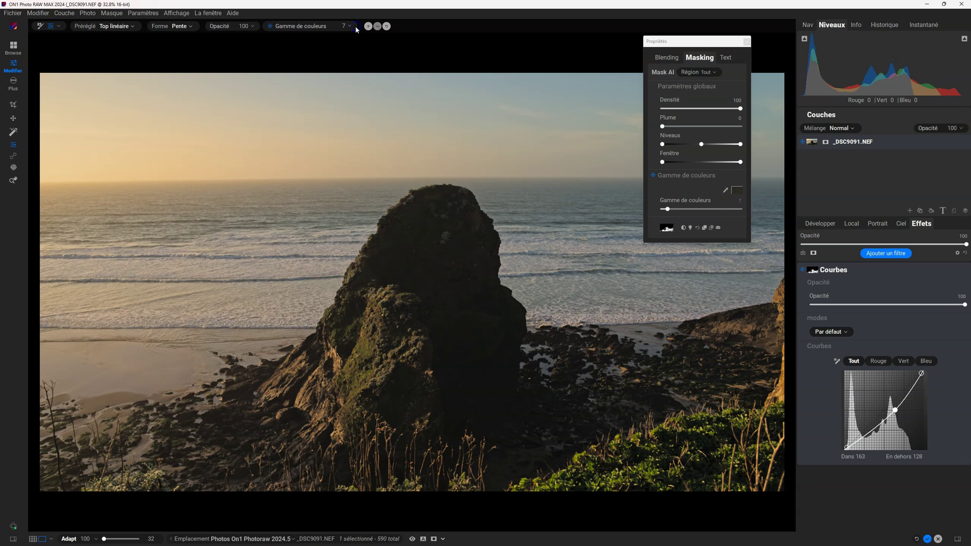
{"action": "left_click", "coordinate": [188, 26]}
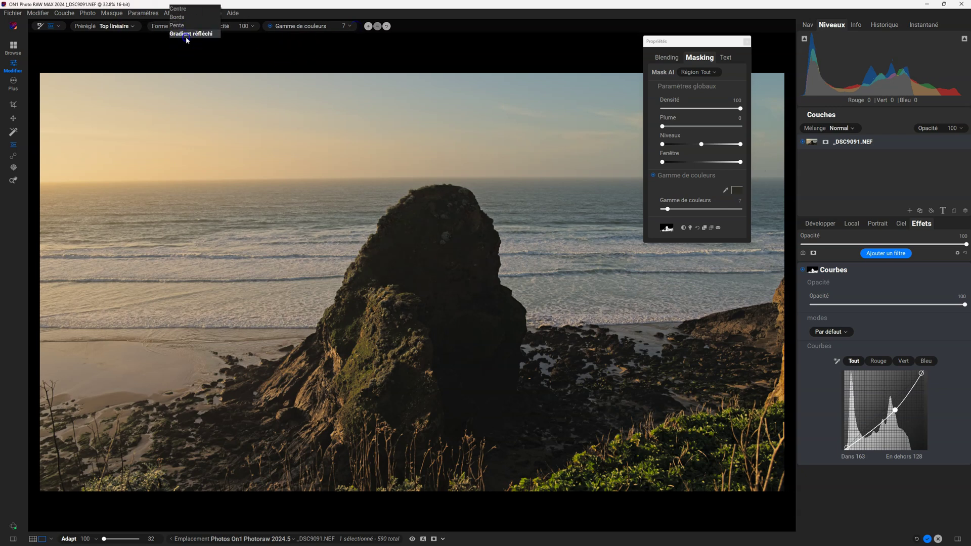
{"action": "left_click", "coordinate": [186, 34]}
{"action": "mouse_move", "coordinate": [329, 271]}
{"action": "left_mouse_down"}
{"action": "mouse_move", "coordinate": [351, 275]}
{"action": "mouse_move", "coordinate": [353, 292]}
{"action": "mouse_move", "coordinate": [425, 290]}
{"action": "left_mouse_up"}
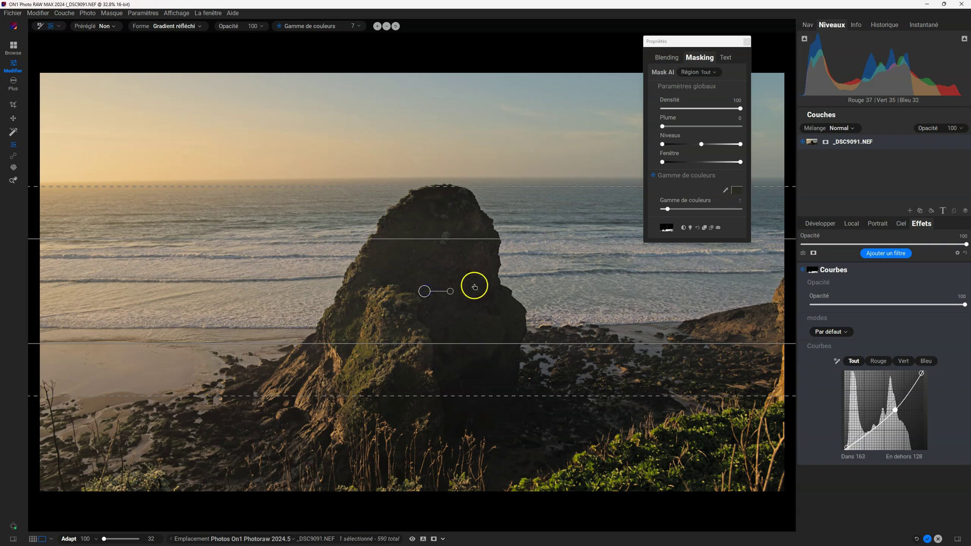
{"action": "left_click", "coordinate": [717, 228]}
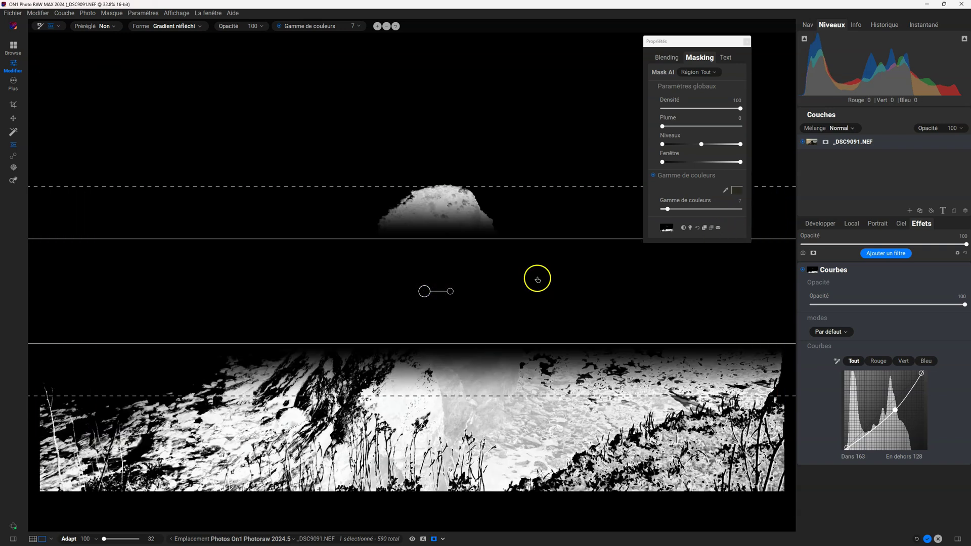
Step: Set Gamme de couleurs to 20 and try an extra reflected gradient at the rock's top, deleting it again
{"action": "mouse_move", "coordinate": [668, 209]}
{"action": "left_mouse_down"}
{"action": "mouse_move", "coordinate": [716, 212]}
{"action": "mouse_move", "coordinate": [677, 211]}
{"action": "left_mouse_up"}
{"action": "mouse_move", "coordinate": [472, 183]}
{"action": "left_mouse_down"}
{"action": "mouse_move", "coordinate": [472, 121]}
{"action": "mouse_move", "coordinate": [459, 196]}
{"action": "left_mouse_up"}
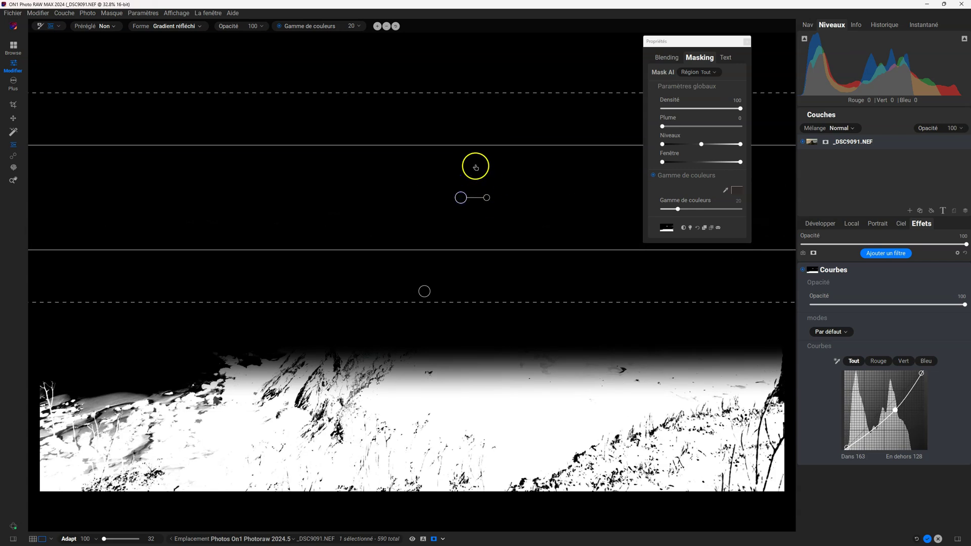
{"action": "left_click", "coordinate": [386, 26]}
Step: Raise the reflected gradient on the rock and widen its feather from above the sky down to the plants at the rock's base
{"action": "left_click_drag", "start_coordinate": [424, 293], "coordinate": [419, 227]}
{"action": "left_click_drag", "start_coordinate": [446, 119], "coordinate": [445, 36]}
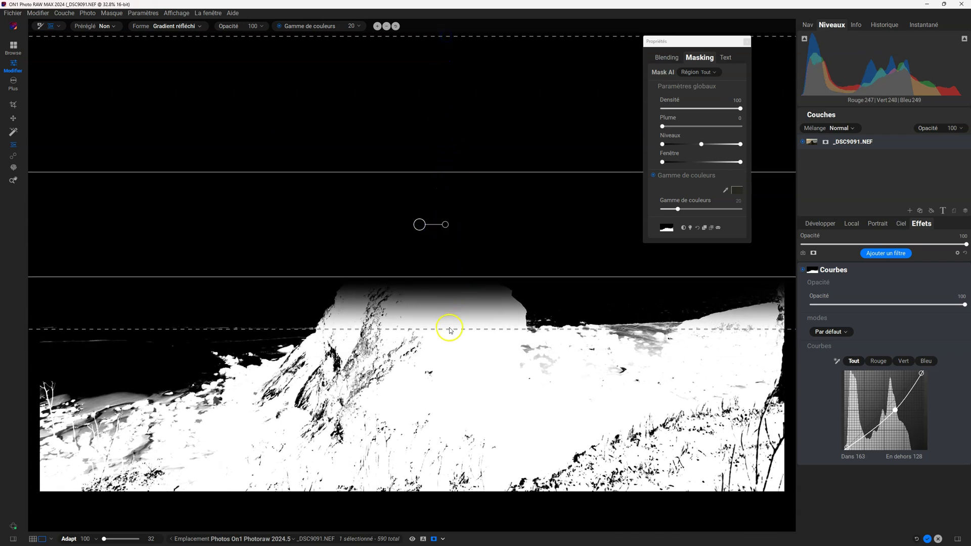
{"action": "left_click_drag", "start_coordinate": [448, 330], "coordinate": [441, 445]}
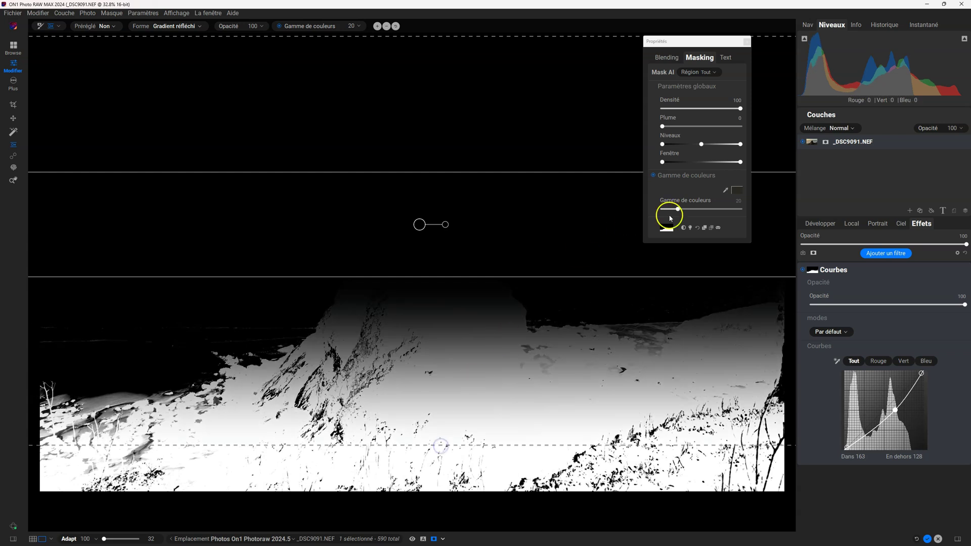
Step: Set Gamme de couleurs to 30 and move the reflected gradient's centre up into the sky just above the rock
{"action": "left_click_drag", "start_coordinate": [672, 214], "coordinate": [771, 213]}
{"action": "mouse_move", "coordinate": [704, 210]}
{"action": "left_mouse_down"}
{"action": "mouse_move", "coordinate": [766, 212]}
{"action": "mouse_move", "coordinate": [685, 212]}
{"action": "left_mouse_up"}
{"action": "left_click_drag", "start_coordinate": [426, 230], "coordinate": [423, 159]}
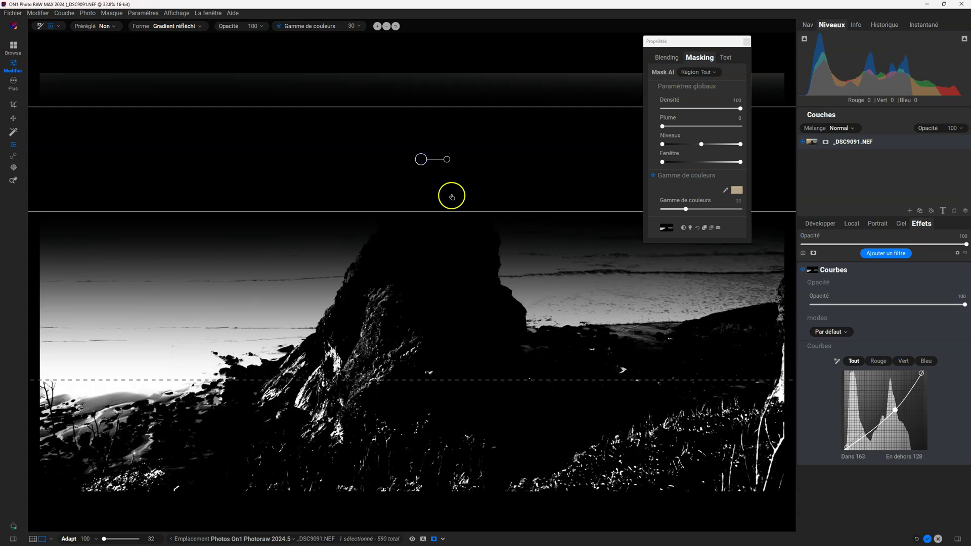
Step: Delete the reflected gradient, disable Gamme de couleurs and return from the mask view to the photo
{"action": "left_click", "coordinate": [386, 25]}
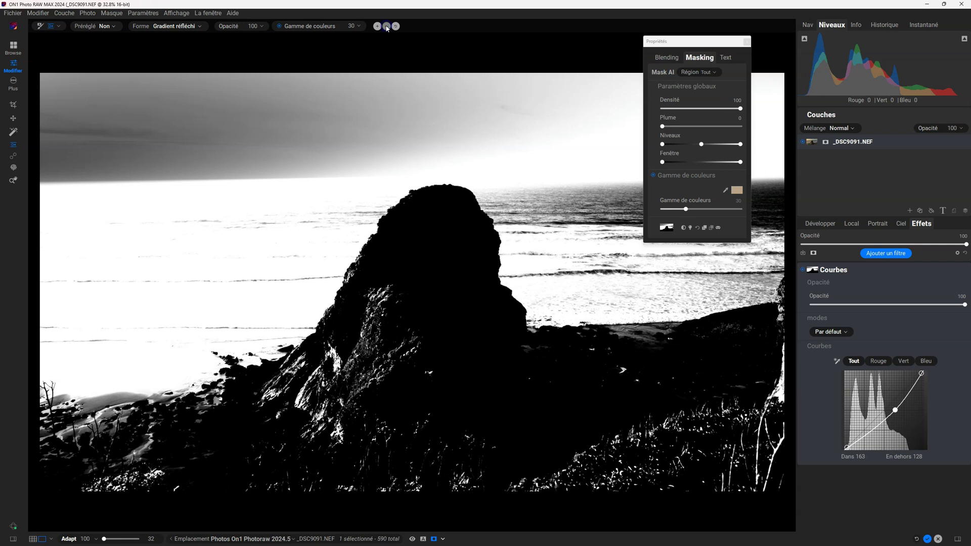
{"action": "left_click", "coordinate": [652, 175]}
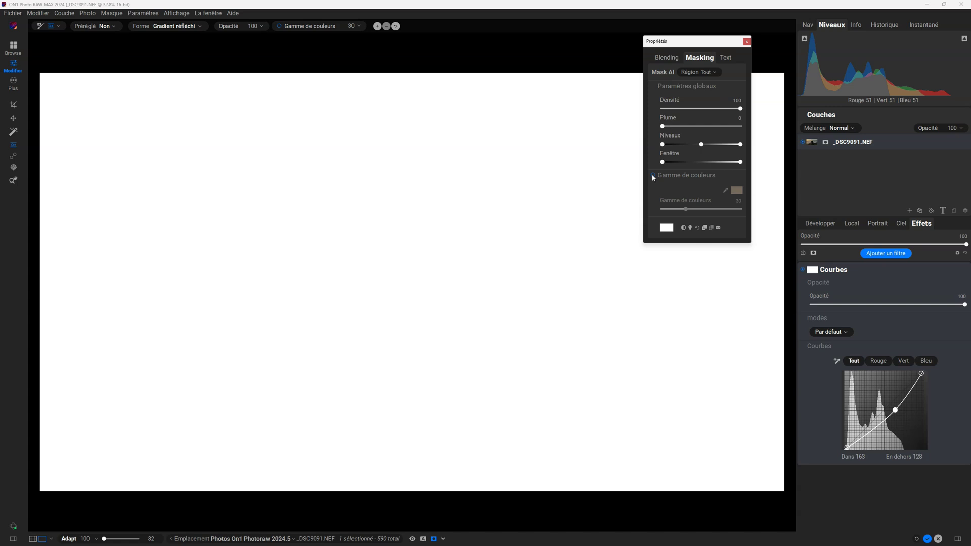
{"action": "left_click", "coordinate": [657, 198]}
{"action": "key", "text": "ctrl+m"}
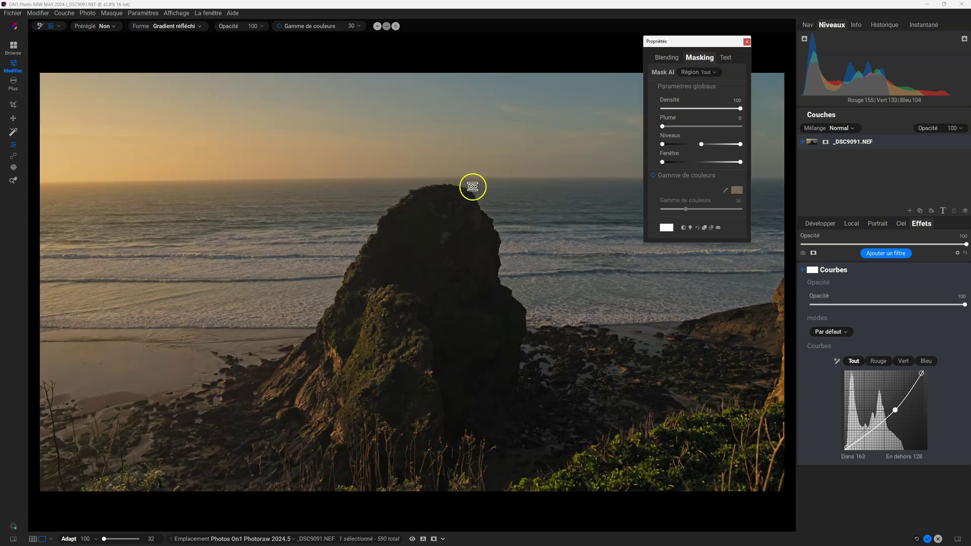
Step: Place a new Gradient réfléchi on the upper rock, lower its opacity to 0 and display the mask
{"action": "left_click_drag", "start_coordinate": [390, 96], "coordinate": [407, 250]}
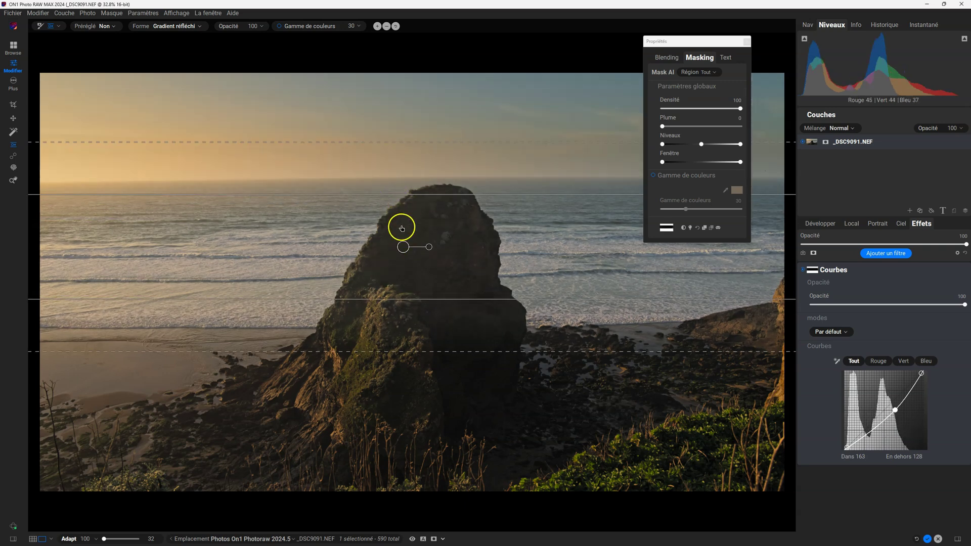
{"action": "left_click", "coordinate": [261, 26]}
{"action": "left_click_drag", "start_coordinate": [282, 39], "coordinate": [138, 40]}
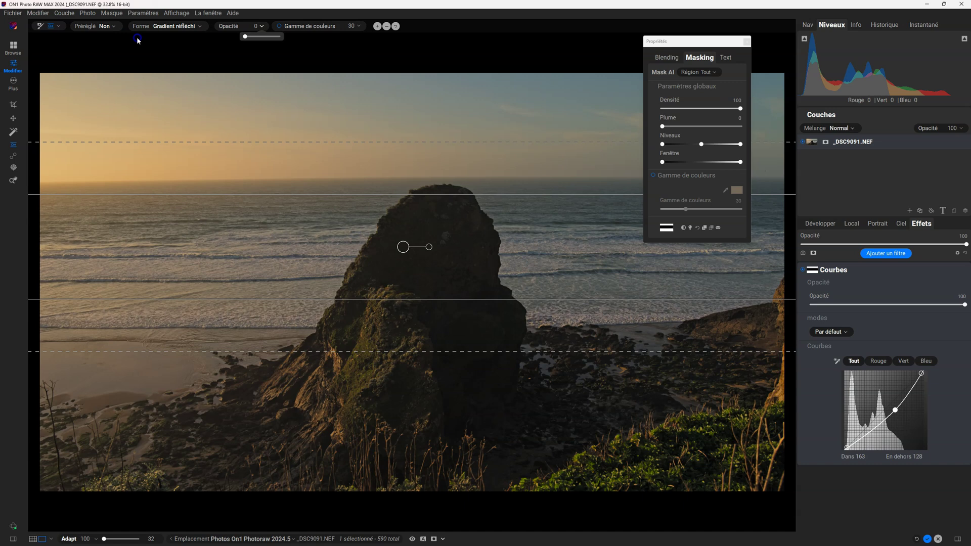
{"action": "left_click", "coordinate": [186, 43]}
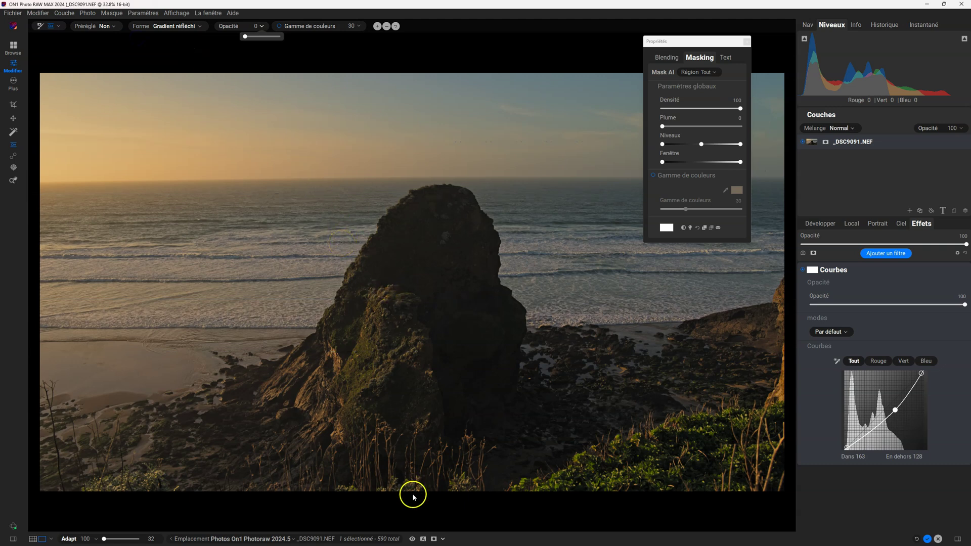
{"action": "left_click", "coordinate": [433, 539]}
{"action": "left_click", "coordinate": [433, 539]}
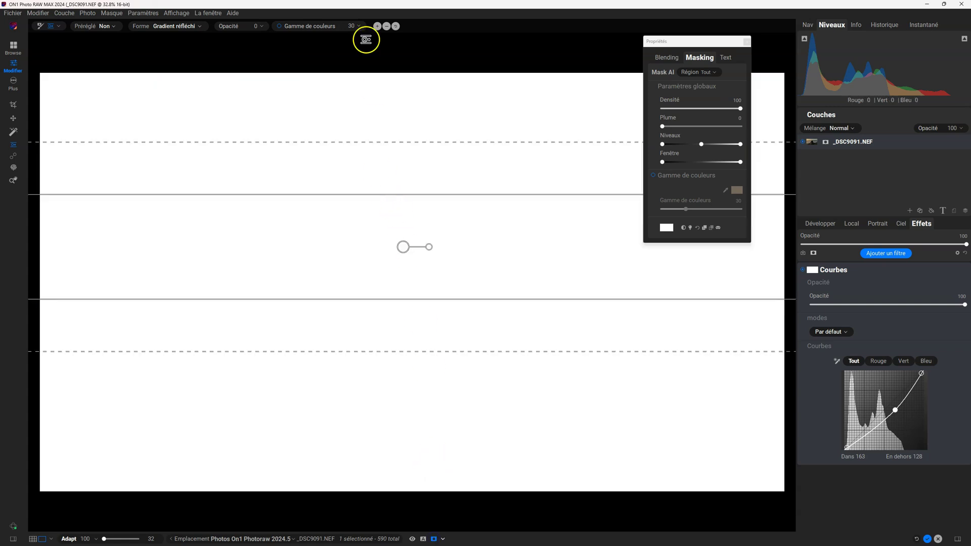
Step: Try the reflected gradient's opacity at 56 and 0 in the mask view, finishing at 100
{"action": "left_click", "coordinate": [263, 27]}
{"action": "left_click", "coordinate": [259, 37]}
{"action": "mouse_move", "coordinate": [257, 37]}
{"action": "left_mouse_down"}
{"action": "mouse_move", "coordinate": [308, 38]}
{"action": "mouse_move", "coordinate": [264, 36]}
{"action": "left_mouse_up"}
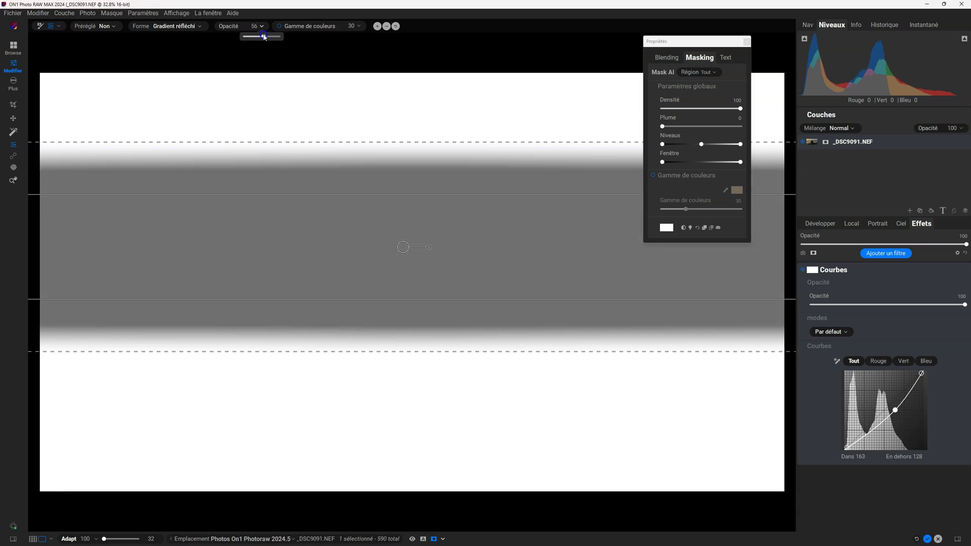
{"action": "left_click_drag", "start_coordinate": [264, 36], "coordinate": [210, 34]}
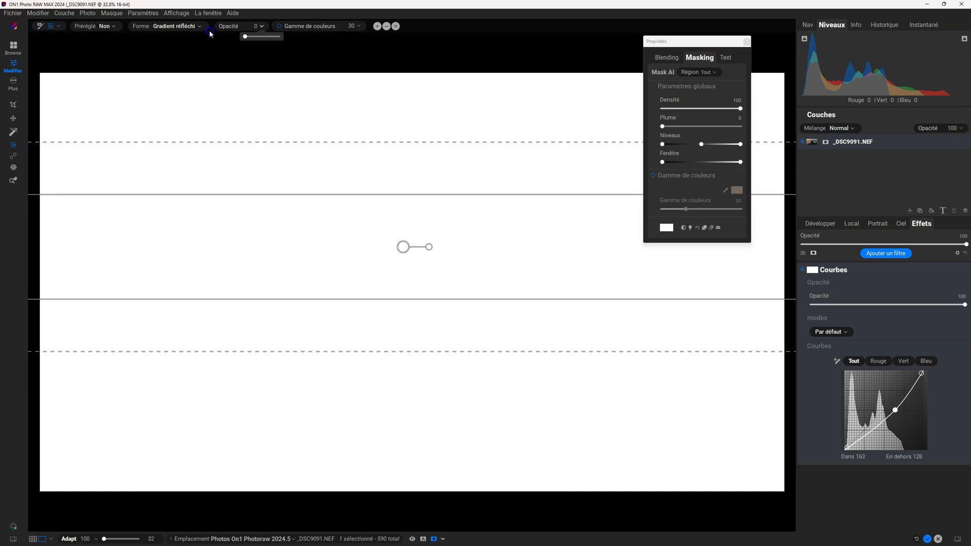
{"action": "left_click_drag", "start_coordinate": [210, 34], "coordinate": [360, 39]}
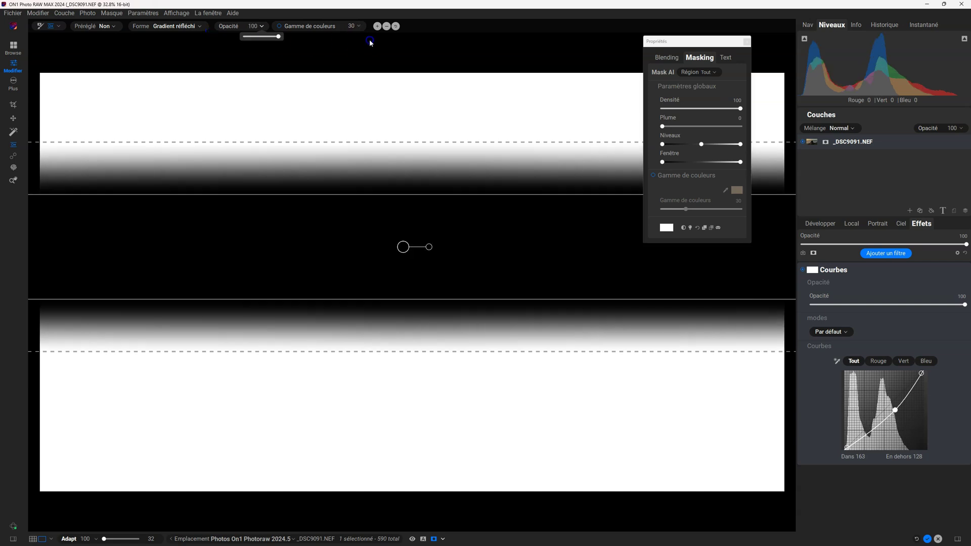
Step: Reset the filter mask, return to the photo view and delete the Courbes filter
{"action": "left_click", "coordinate": [696, 228]}
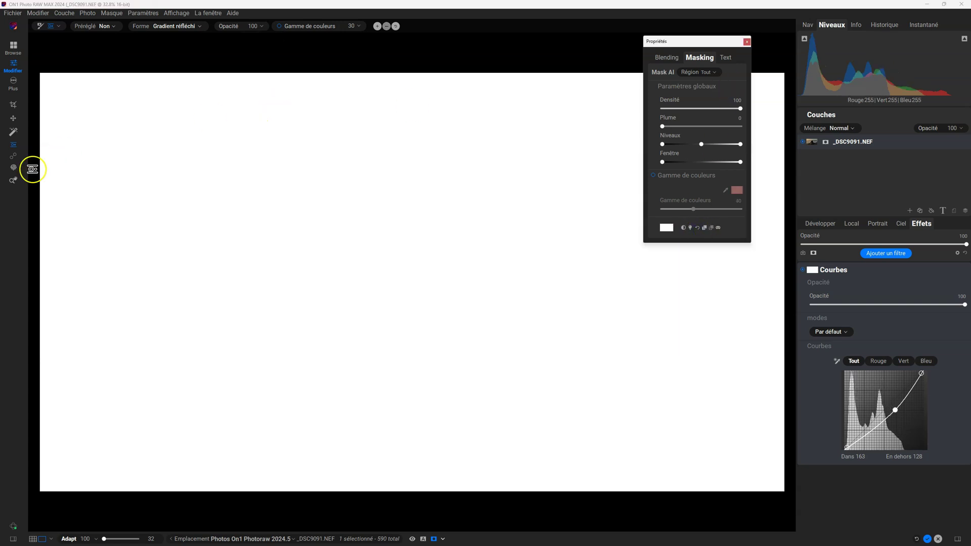
{"action": "left_click", "coordinate": [13, 180]}
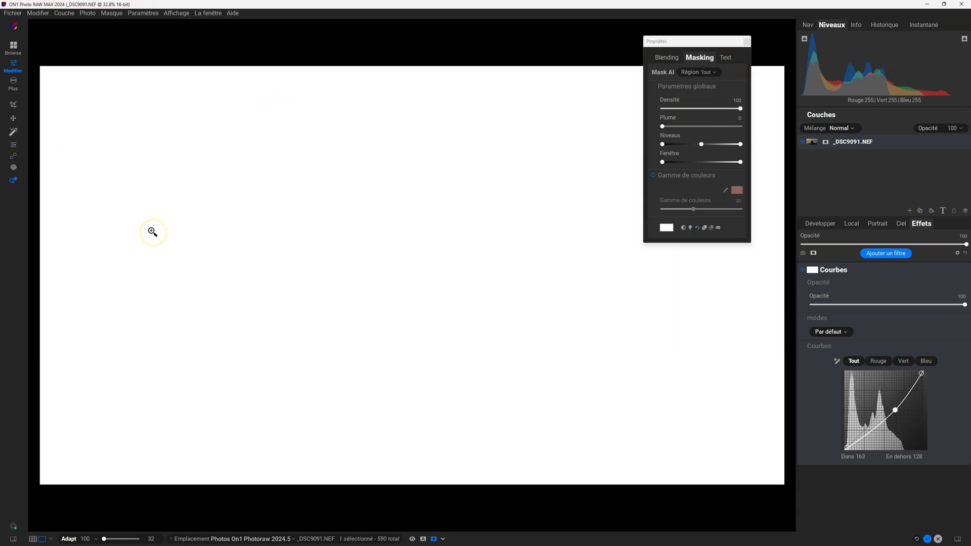
{"action": "key", "text": "ctrl+m"}
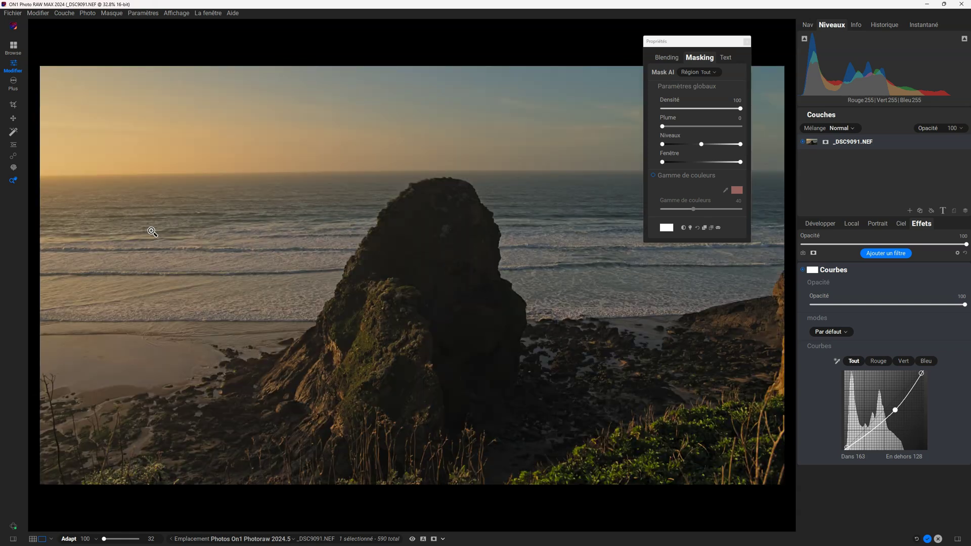
{"action": "left_click", "coordinate": [960, 271]}
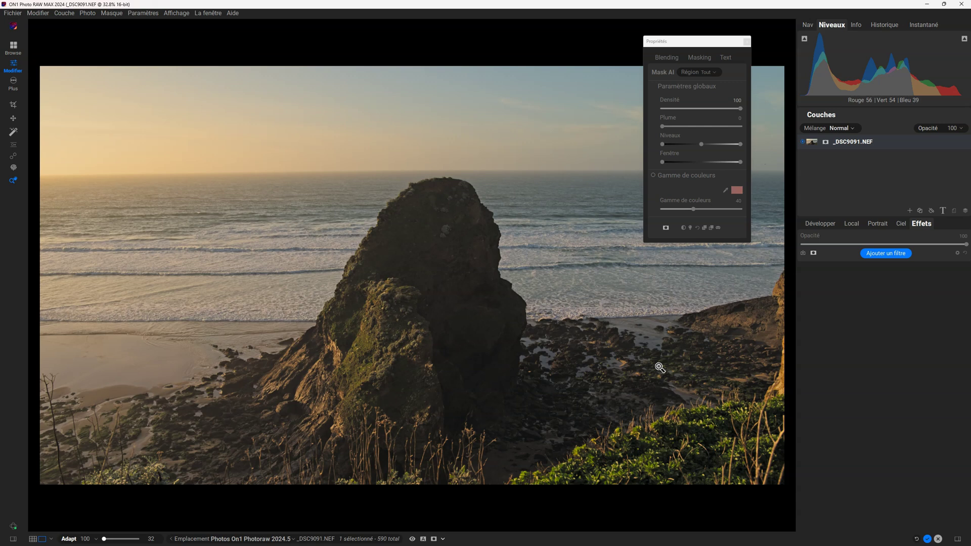
Step: Create a mask on the _DSC9091.NEF layer and place a horizontal Pente gradient across the middle of the rock
{"action": "left_click_drag", "start_coordinate": [407, 320], "coordinate": [691, 263]}
{"action": "left_click", "coordinate": [826, 144]}
{"action": "left_click", "coordinate": [824, 147]}
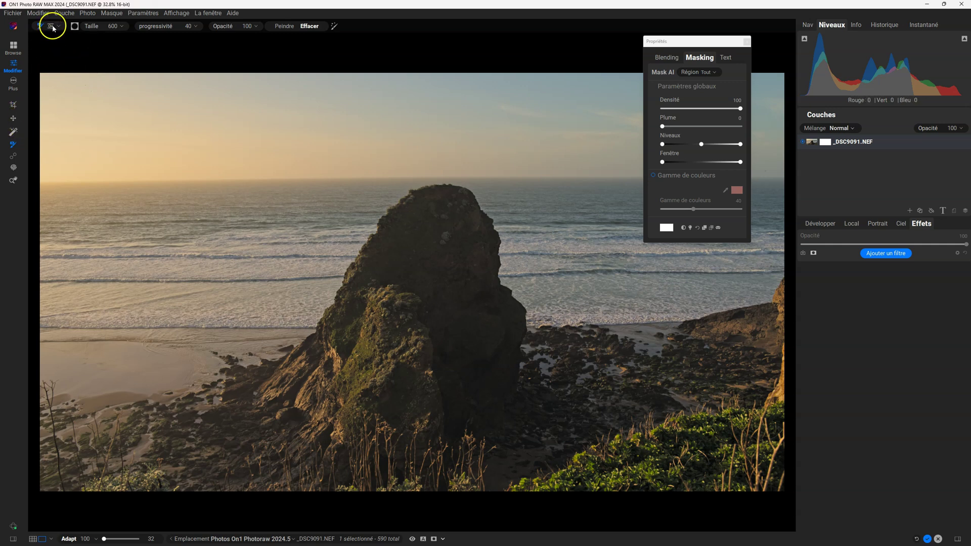
{"action": "key", "text": "shift+b"}
{"action": "left_click", "coordinate": [192, 25]}
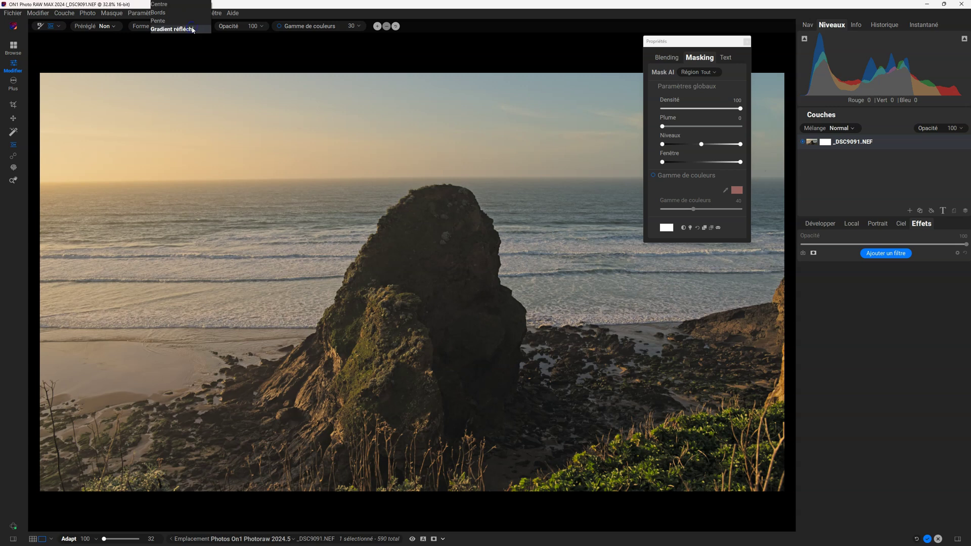
{"action": "left_click", "coordinate": [177, 18]}
{"action": "left_click_drag", "start_coordinate": [324, 84], "coordinate": [408, 274]}
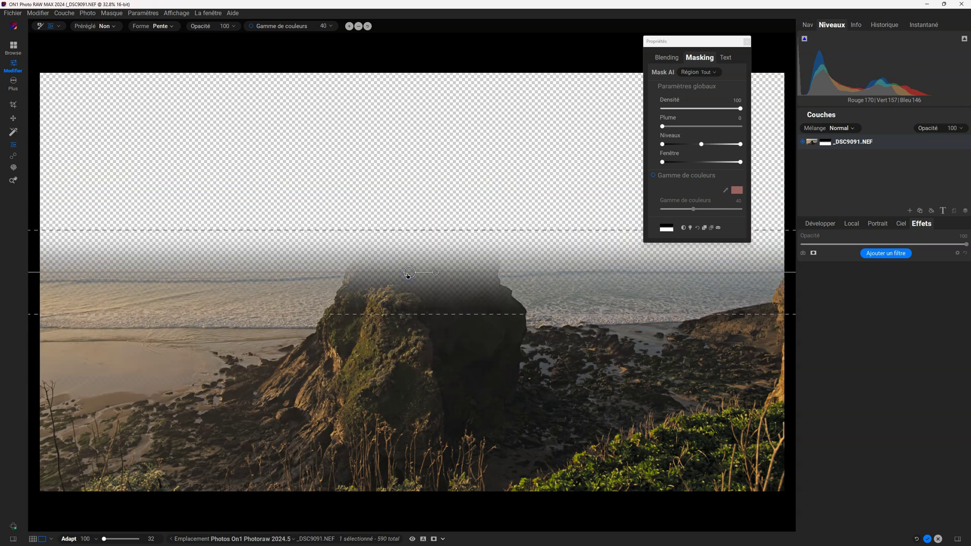
Step: Reset the layer mask to white and switch to the zoom tool
{"action": "left_click", "coordinate": [664, 229]}
{"action": "left_click", "coordinate": [664, 235]}
{"action": "left_click", "coordinate": [697, 228]}
{"action": "left_click", "coordinate": [13, 180]}
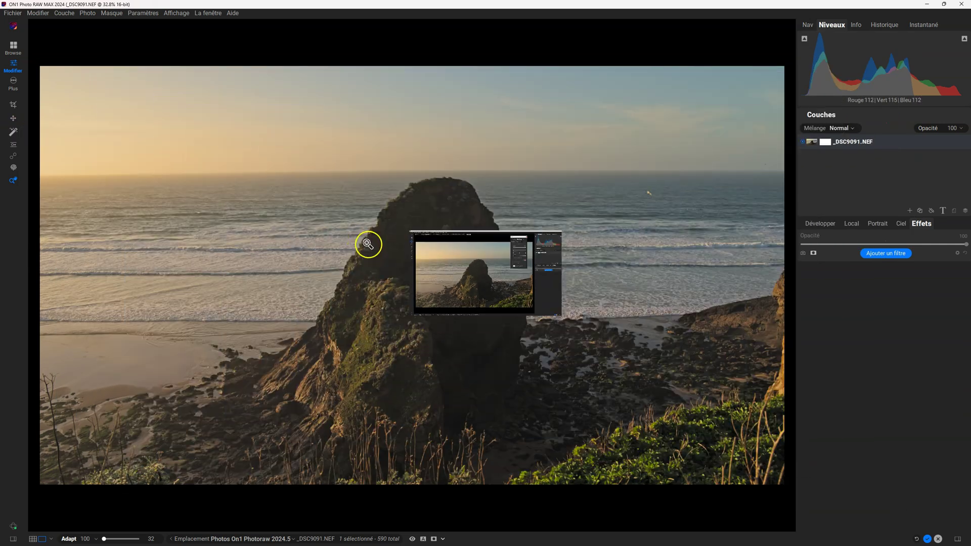
Step: Mask the whole rock, including its rocky base toward the beach, with Pinceau Quick Mask AI and apply the selection to the layer
{"action": "left_click", "coordinate": [15, 145]}
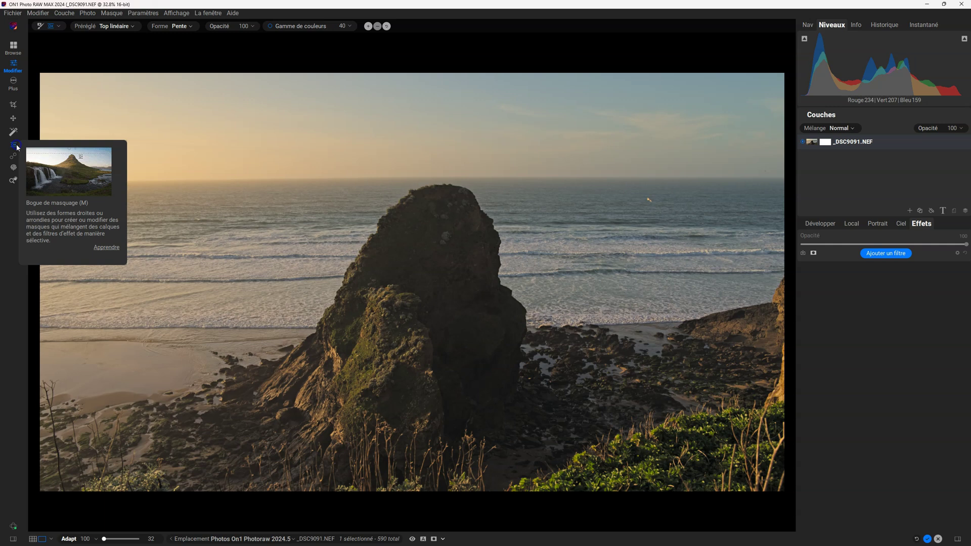
{"action": "left_click", "coordinate": [60, 26]}
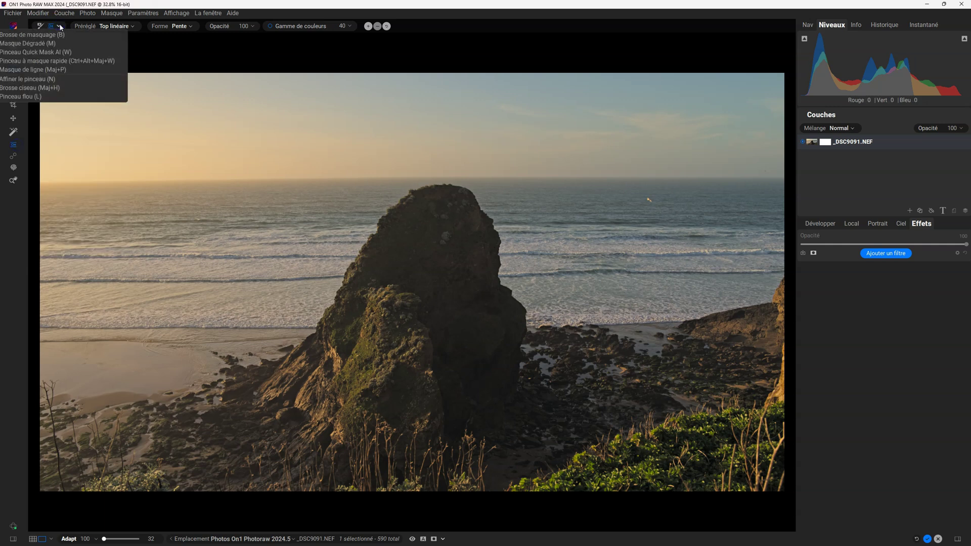
{"action": "left_click", "coordinate": [52, 53]}
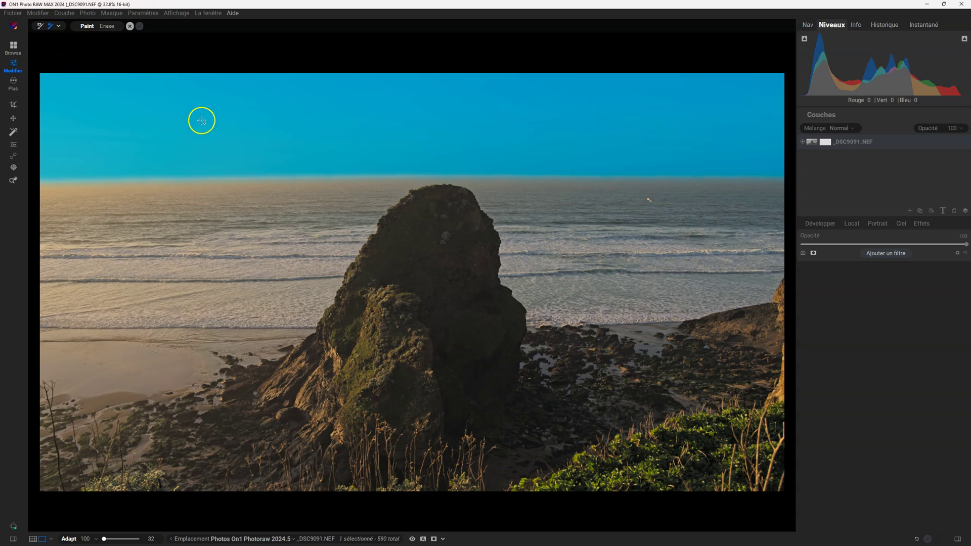
{"action": "left_click", "coordinate": [161, 236]}
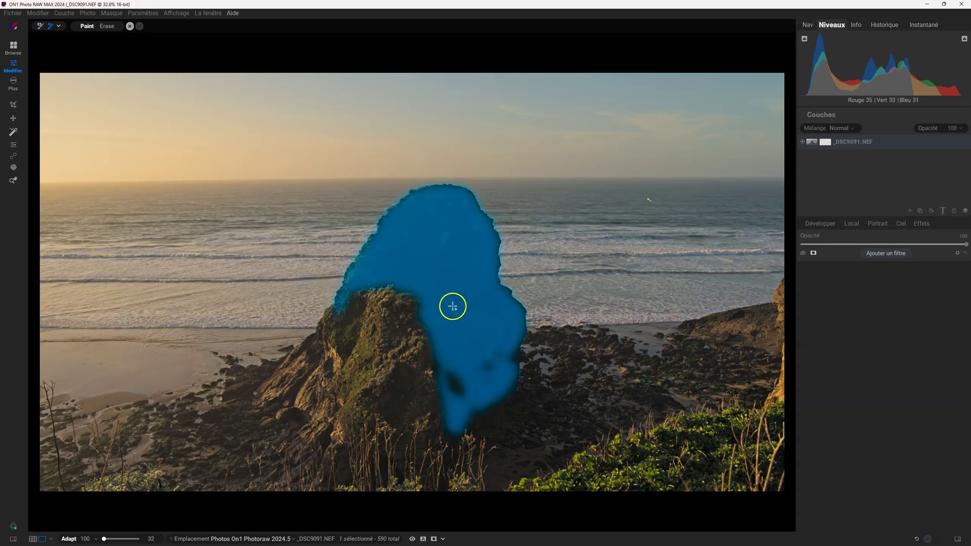
{"action": "left_click", "coordinate": [453, 307]}
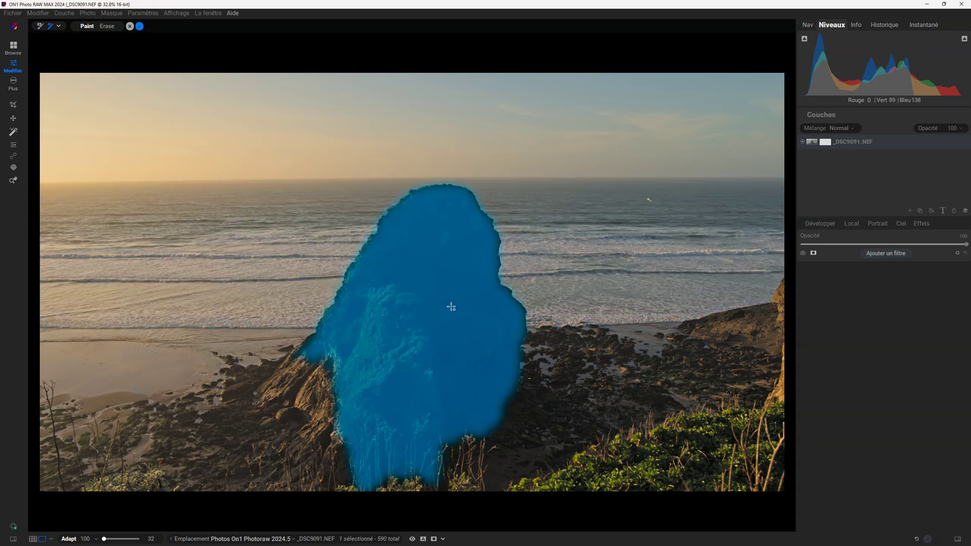
{"action": "left_click", "coordinate": [321, 390]}
{"action": "left_click_drag", "start_coordinate": [244, 401], "coordinate": [353, 463]}
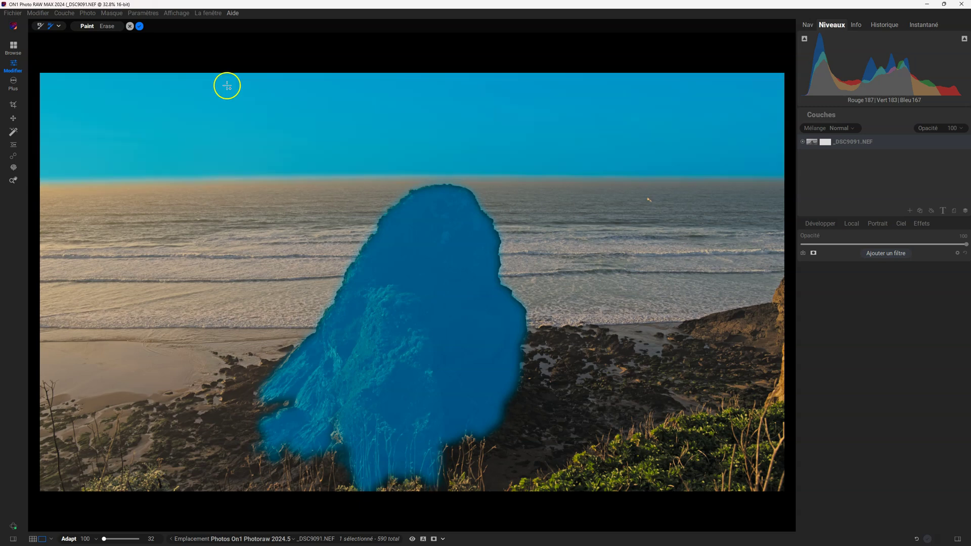
{"action": "left_click", "coordinate": [140, 26]}
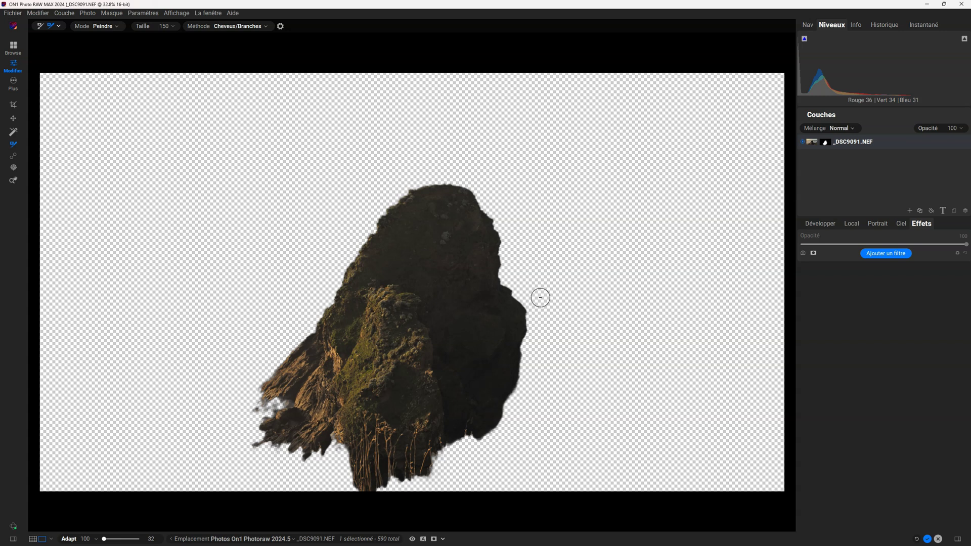
Step: Reopen the layer mask's properties and view the list of available masking brushes
{"action": "left_click", "coordinate": [820, 146]}
{"action": "left_click", "coordinate": [51, 26]}
{"action": "left_click", "coordinate": [58, 26]}
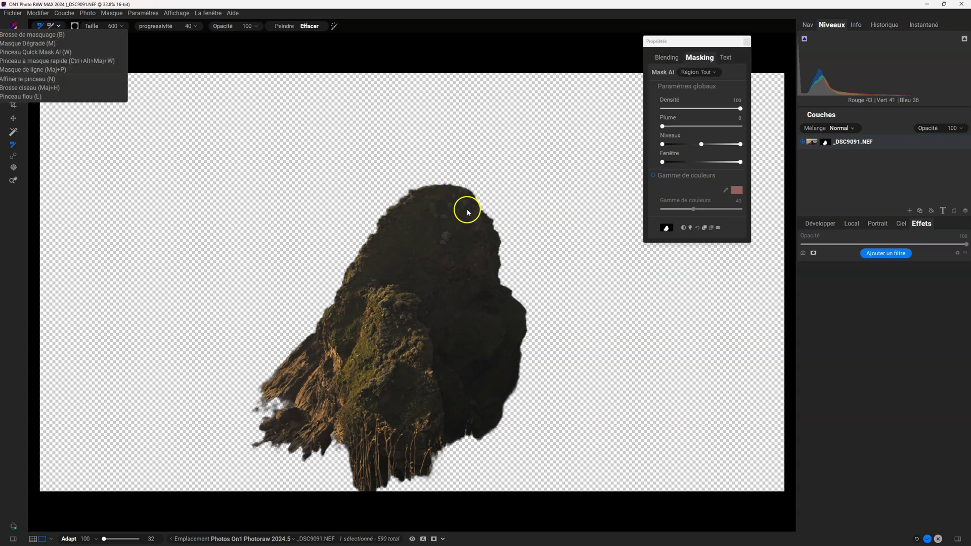
{"action": "left_click", "coordinate": [437, 46]}
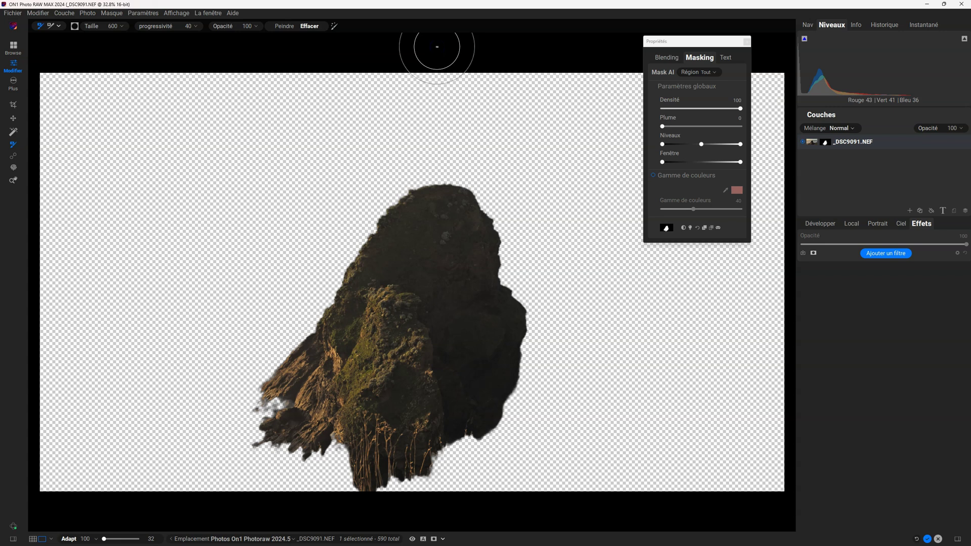
{"action": "left_click", "coordinate": [59, 26]}
{"action": "left_click", "coordinate": [59, 51]}
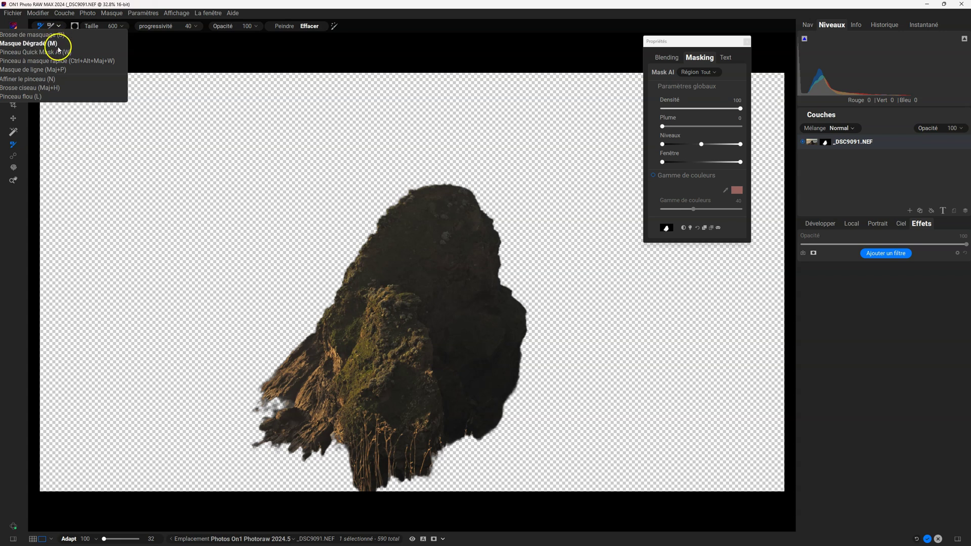
{"action": "left_click", "coordinate": [101, 46]}
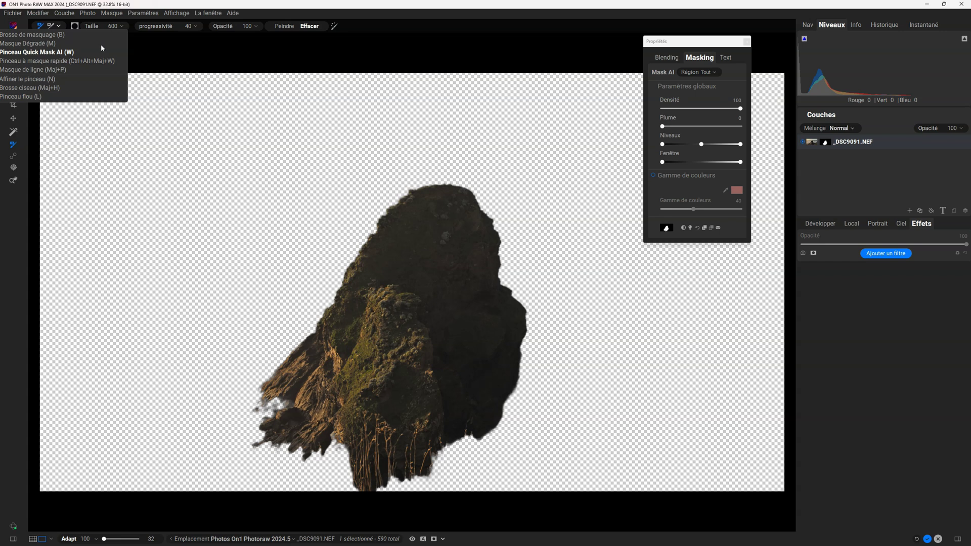
{"action": "left_click", "coordinate": [355, 98]}
Step: Reset the mask of the _DSC9091.NEF layer to white
{"action": "left_click", "coordinate": [825, 143]}
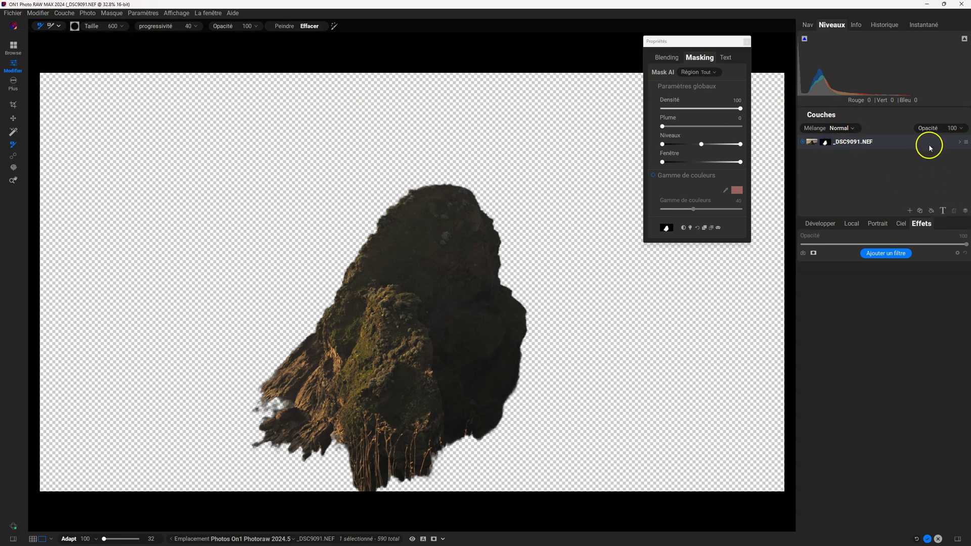
{"action": "right_click", "coordinate": [831, 146]}
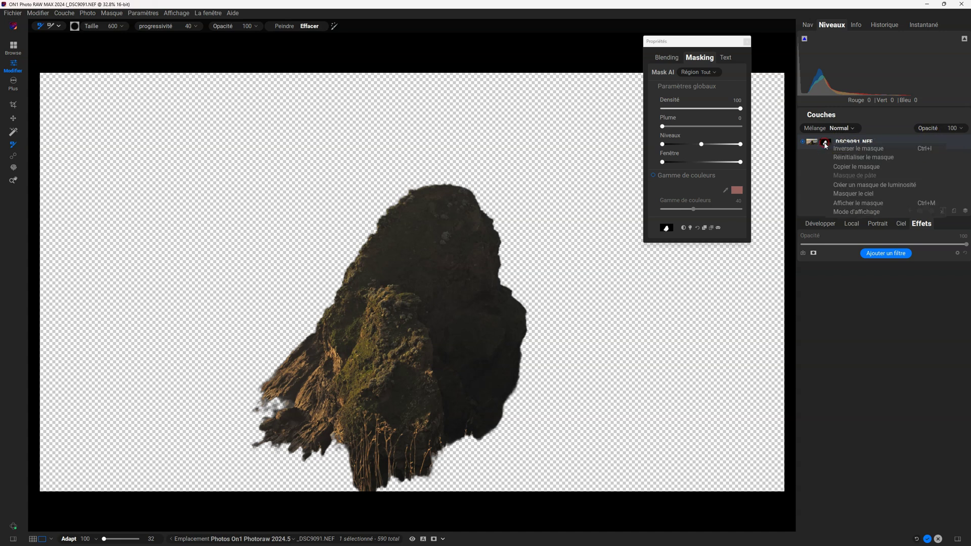
{"action": "left_click", "coordinate": [839, 157]}
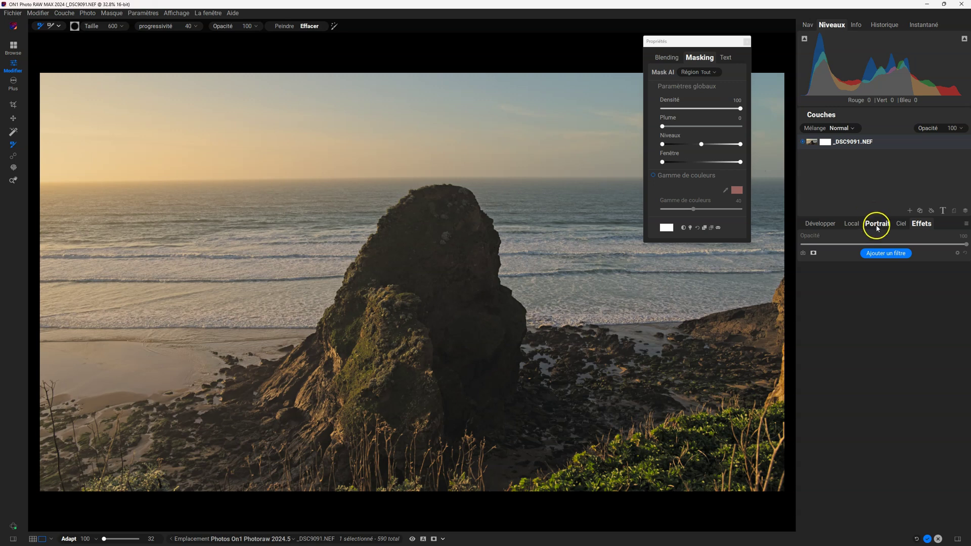
{"action": "left_click", "coordinate": [858, 231]}
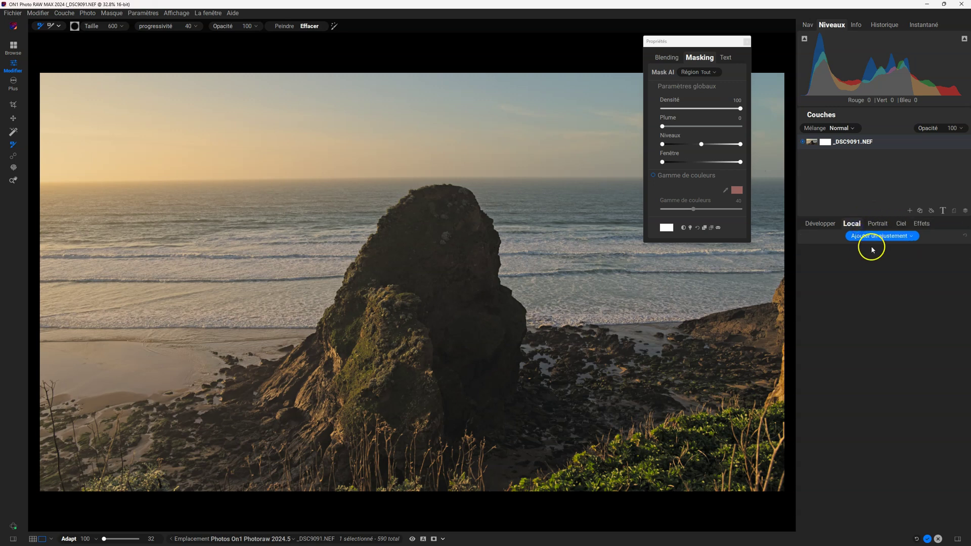
{"action": "left_click", "coordinate": [919, 226]}
{"action": "left_click", "coordinate": [897, 254]}
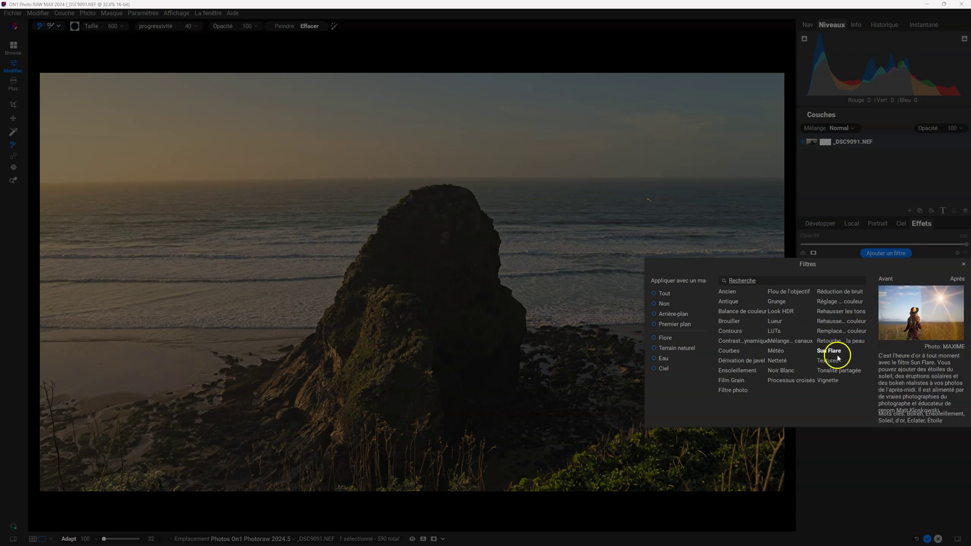
{"action": "left_click", "coordinate": [842, 330]}
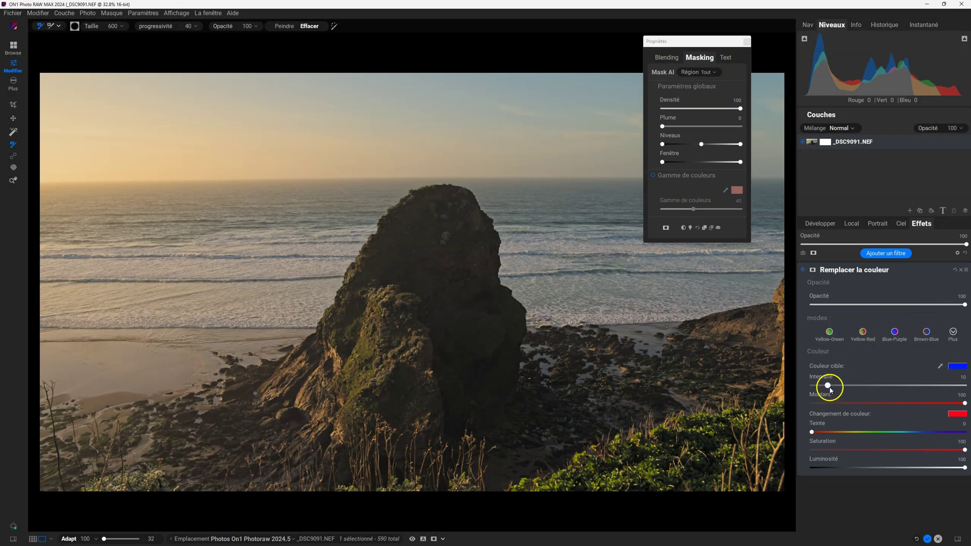
{"action": "left_click", "coordinate": [960, 271]}
Step: Add a Contraste dynamique filter, compare the photo with it off and on, and create the filter's mask
{"action": "left_click", "coordinate": [885, 252]}
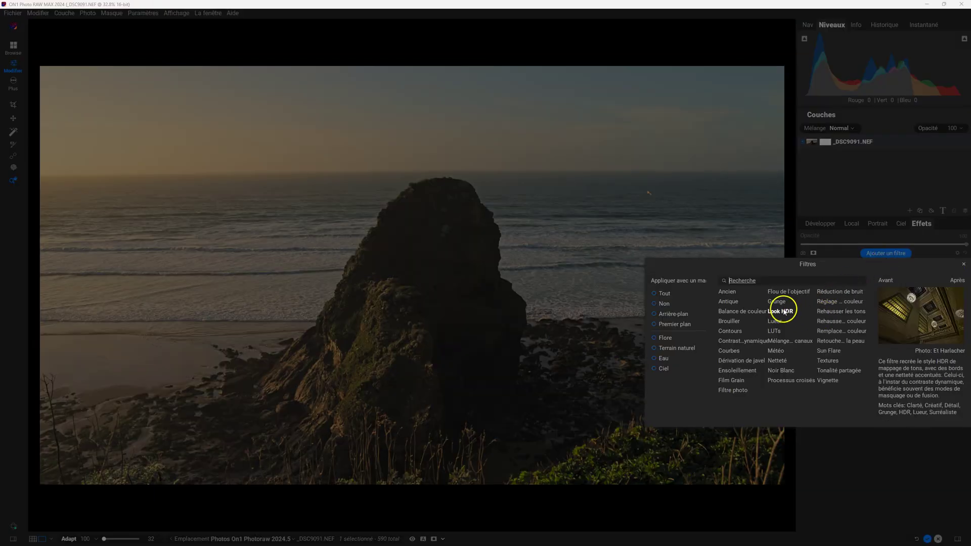
{"action": "left_click", "coordinate": [753, 342]}
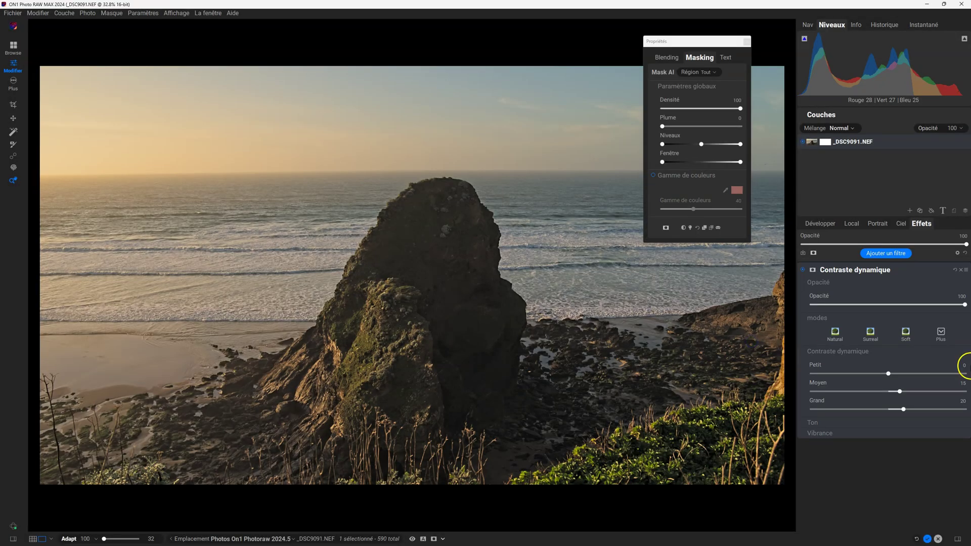
{"action": "left_click", "coordinate": [803, 271]}
{"action": "left_click", "coordinate": [803, 271]}
{"action": "left_click", "coordinate": [812, 271]}
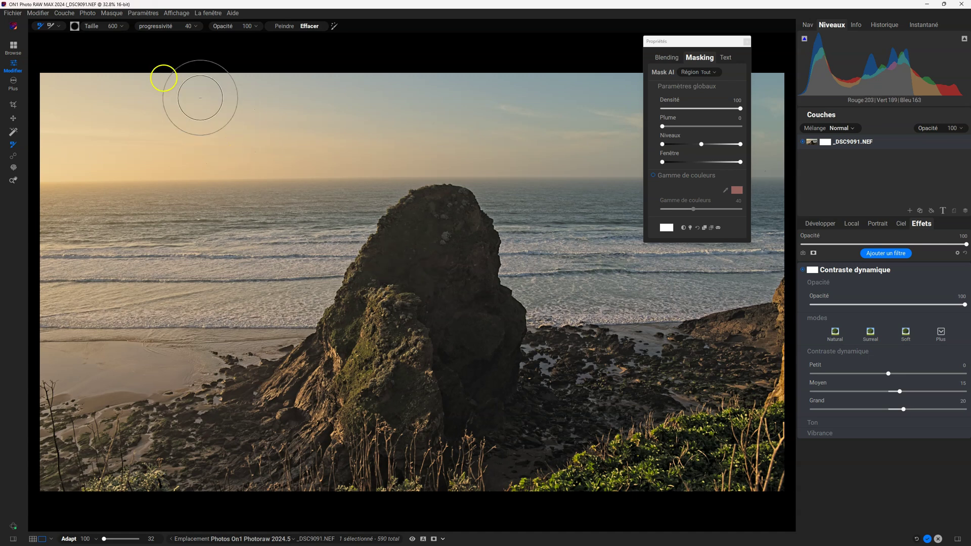
Step: Mask the whole rock with Pinceau Quick Mask AI and apply the selection to the Contraste dynamique filter's mask
{"action": "left_click", "coordinate": [58, 28]}
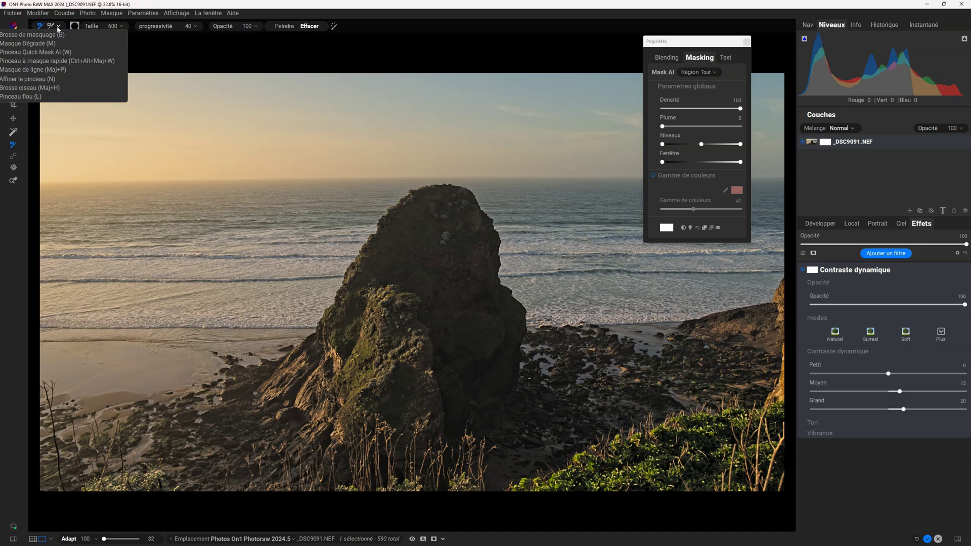
{"action": "left_click", "coordinate": [48, 52]}
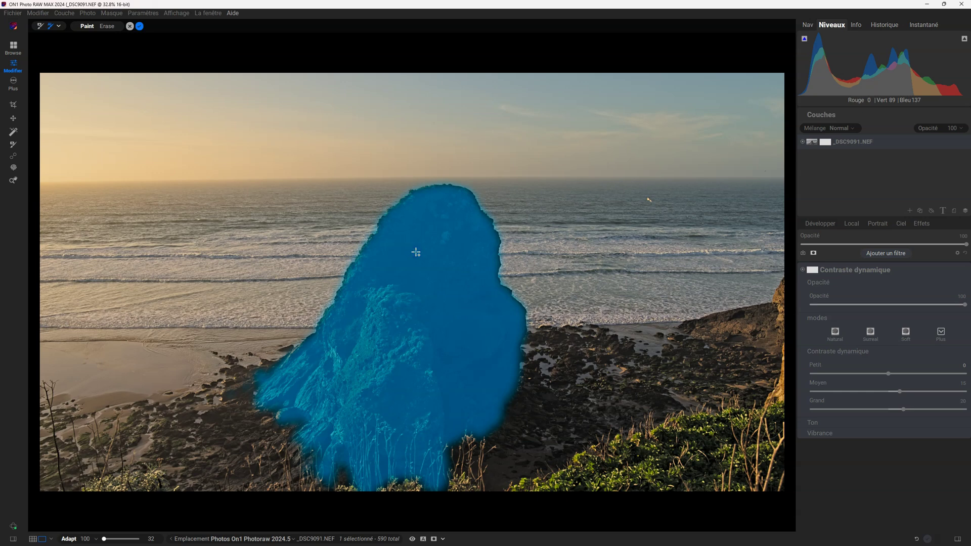
{"action": "left_click_drag", "start_coordinate": [415, 252], "coordinate": [459, 258]}
{"action": "left_click", "coordinate": [139, 27]}
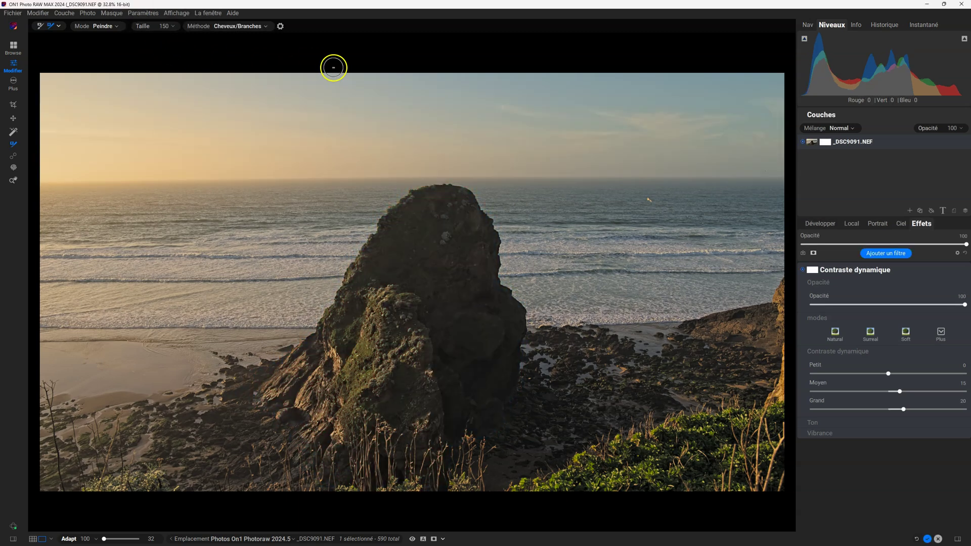
Step: Open the properties of the Contraste dynamique mask and compare its black-and-white view with the photo
{"action": "left_click", "coordinate": [812, 272]}
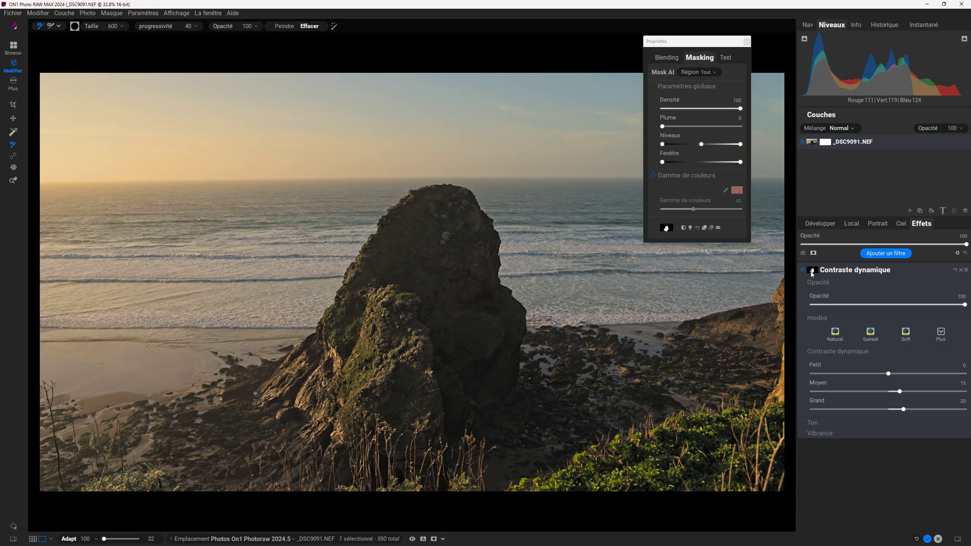
{"action": "left_click", "coordinate": [811, 273]}
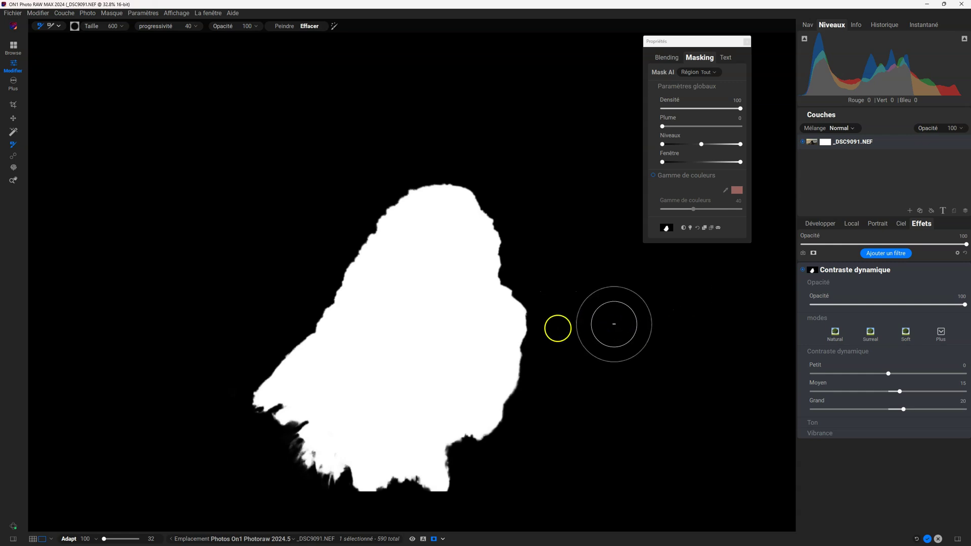
{"action": "key", "text": "ctrl+m"}
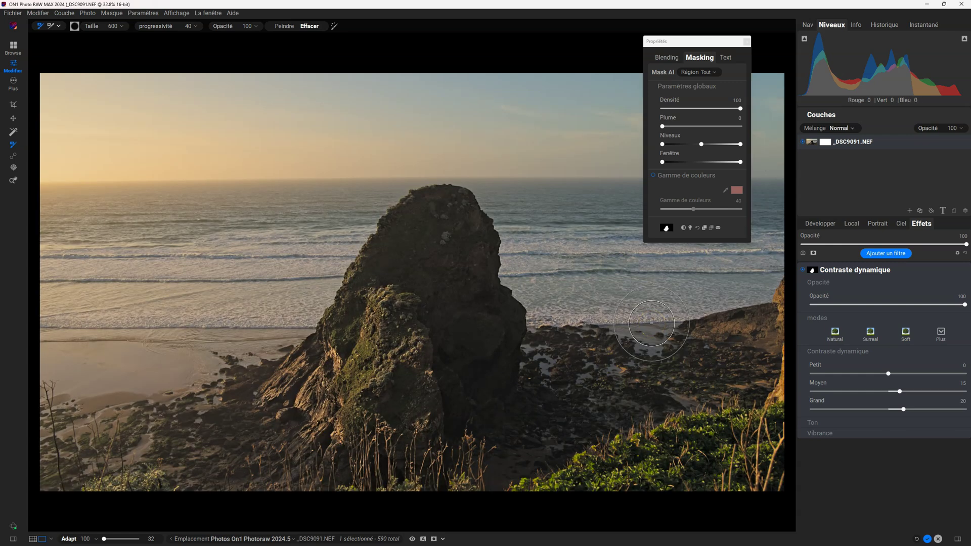
{"action": "key", "text": "ctrl+m"}
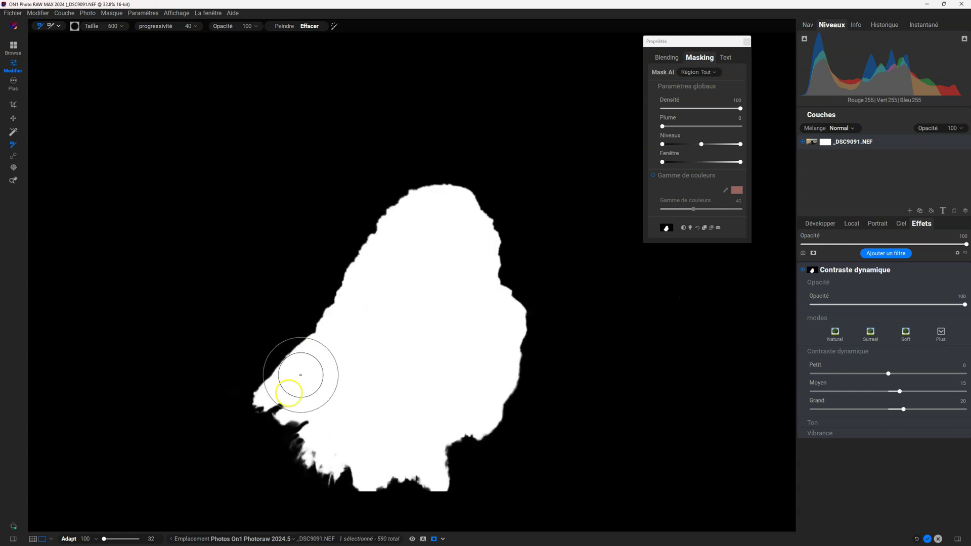
Step: Lower the Contraste dynamique mask's Densité to 53 and close the mask properties
{"action": "left_click", "coordinate": [740, 108]}
{"action": "mouse_move", "coordinate": [733, 109]}
{"action": "left_mouse_down"}
{"action": "mouse_move", "coordinate": [705, 108]}
{"action": "mouse_move", "coordinate": [763, 109]}
{"action": "mouse_move", "coordinate": [703, 108]}
{"action": "left_mouse_up"}
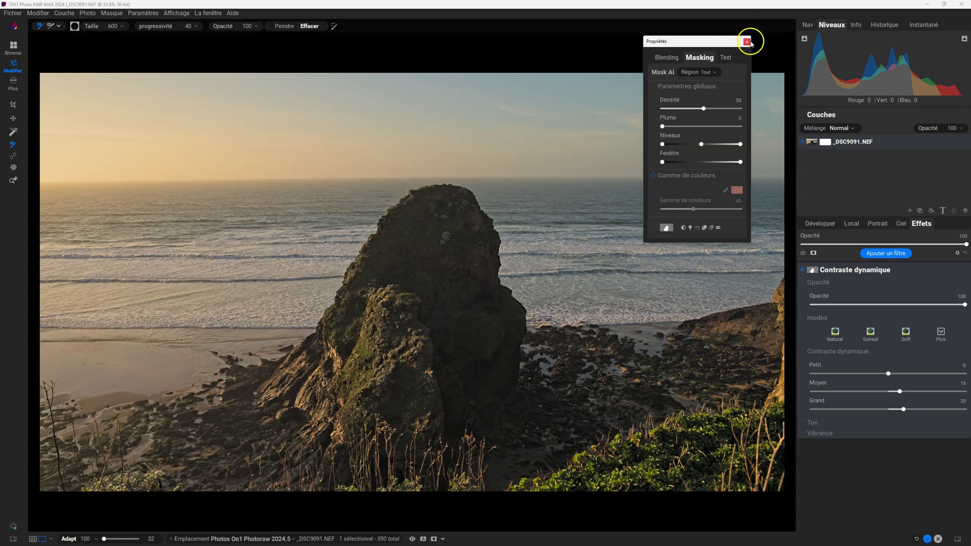
{"action": "left_click", "coordinate": [746, 42]}
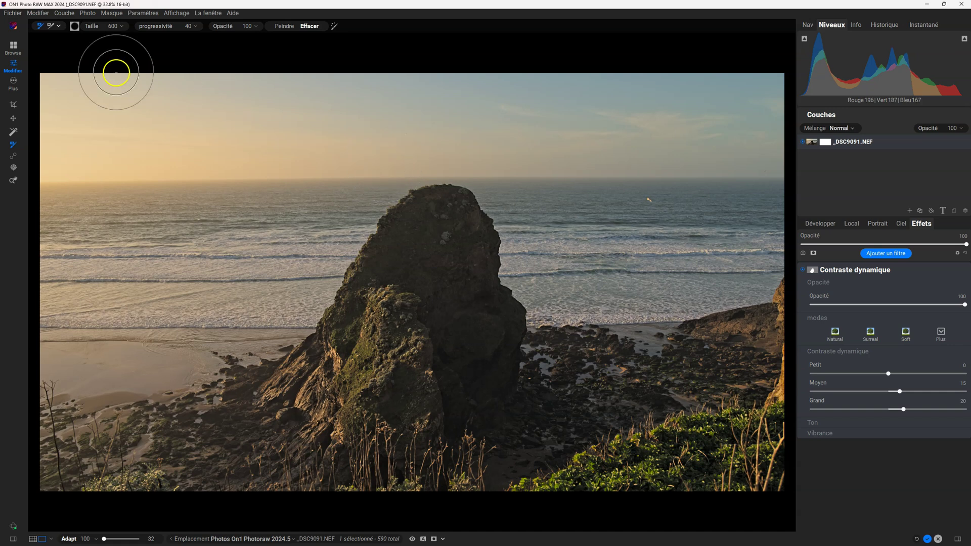
Step: Try to mask the rock's summit and shaded right-hand face on the Contraste dynamique filter with Pinceau Quick Mask AI
{"action": "left_click", "coordinate": [55, 25]}
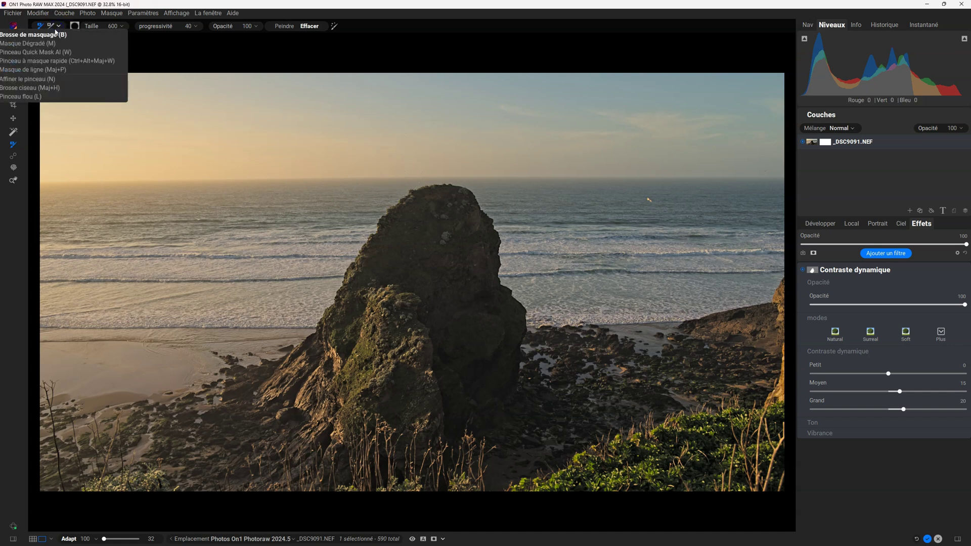
{"action": "left_click", "coordinate": [43, 52]}
{"action": "left_click_drag", "start_coordinate": [366, 205], "coordinate": [511, 279]}
{"action": "left_click_drag", "start_coordinate": [356, 266], "coordinate": [447, 347]}
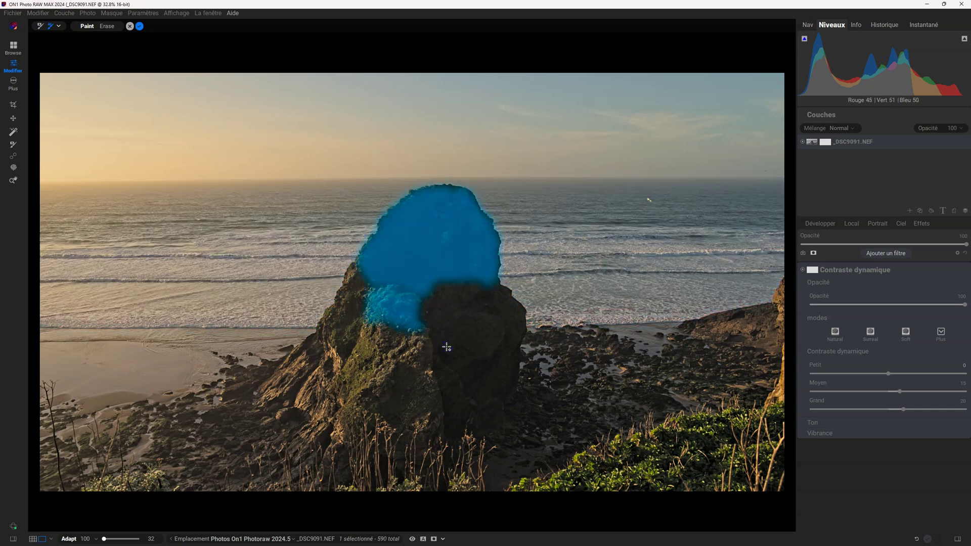
{"action": "left_click_drag", "start_coordinate": [427, 310], "coordinate": [474, 368]}
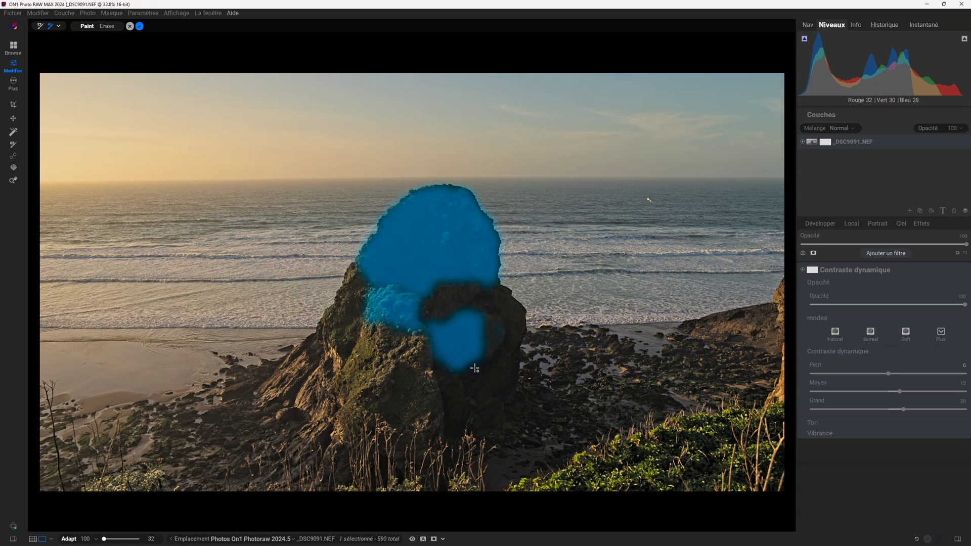
{"action": "left_click_drag", "start_coordinate": [421, 310], "coordinate": [490, 374]}
{"action": "left_click_drag", "start_coordinate": [351, 302], "coordinate": [478, 360]}
{"action": "left_click_drag", "start_coordinate": [359, 271], "coordinate": [492, 343]}
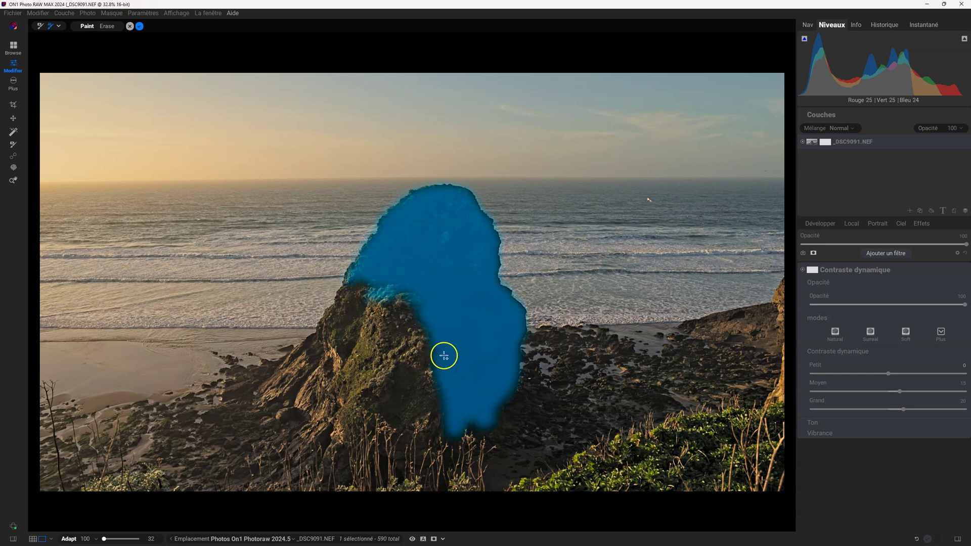
{"action": "left_click", "coordinate": [130, 26]}
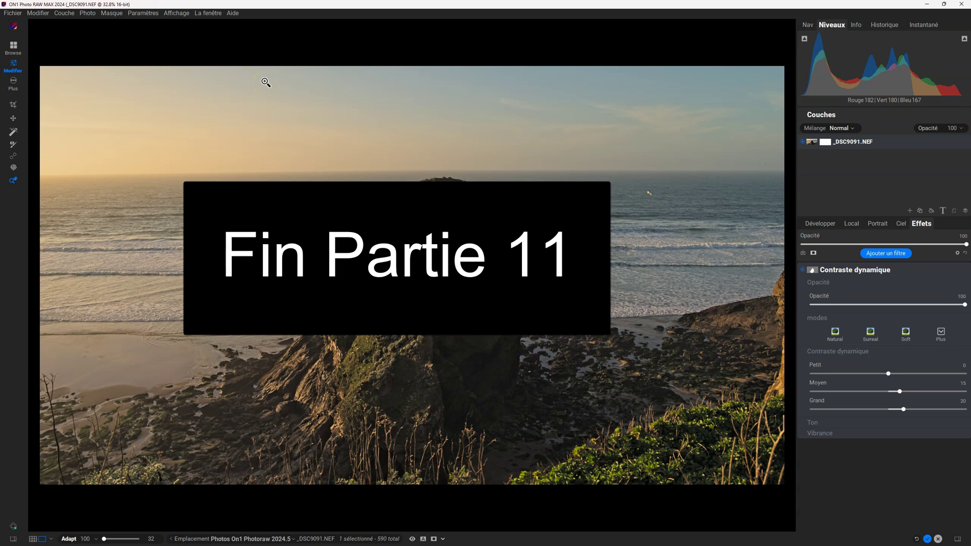
Step: Return to the Brosse de masquage and view the list of available masking brushes
{"action": "key", "text": "b"}
{"action": "left_click", "coordinate": [58, 26]}
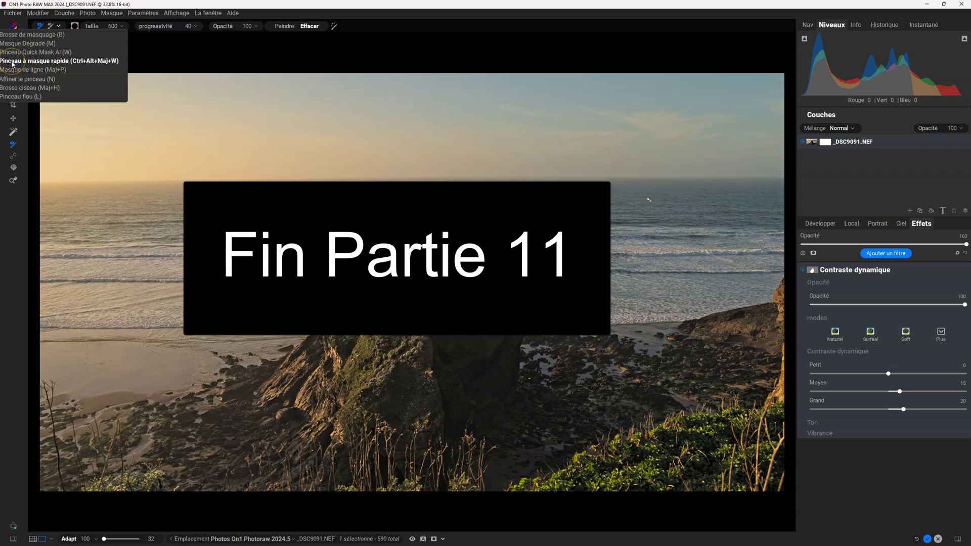